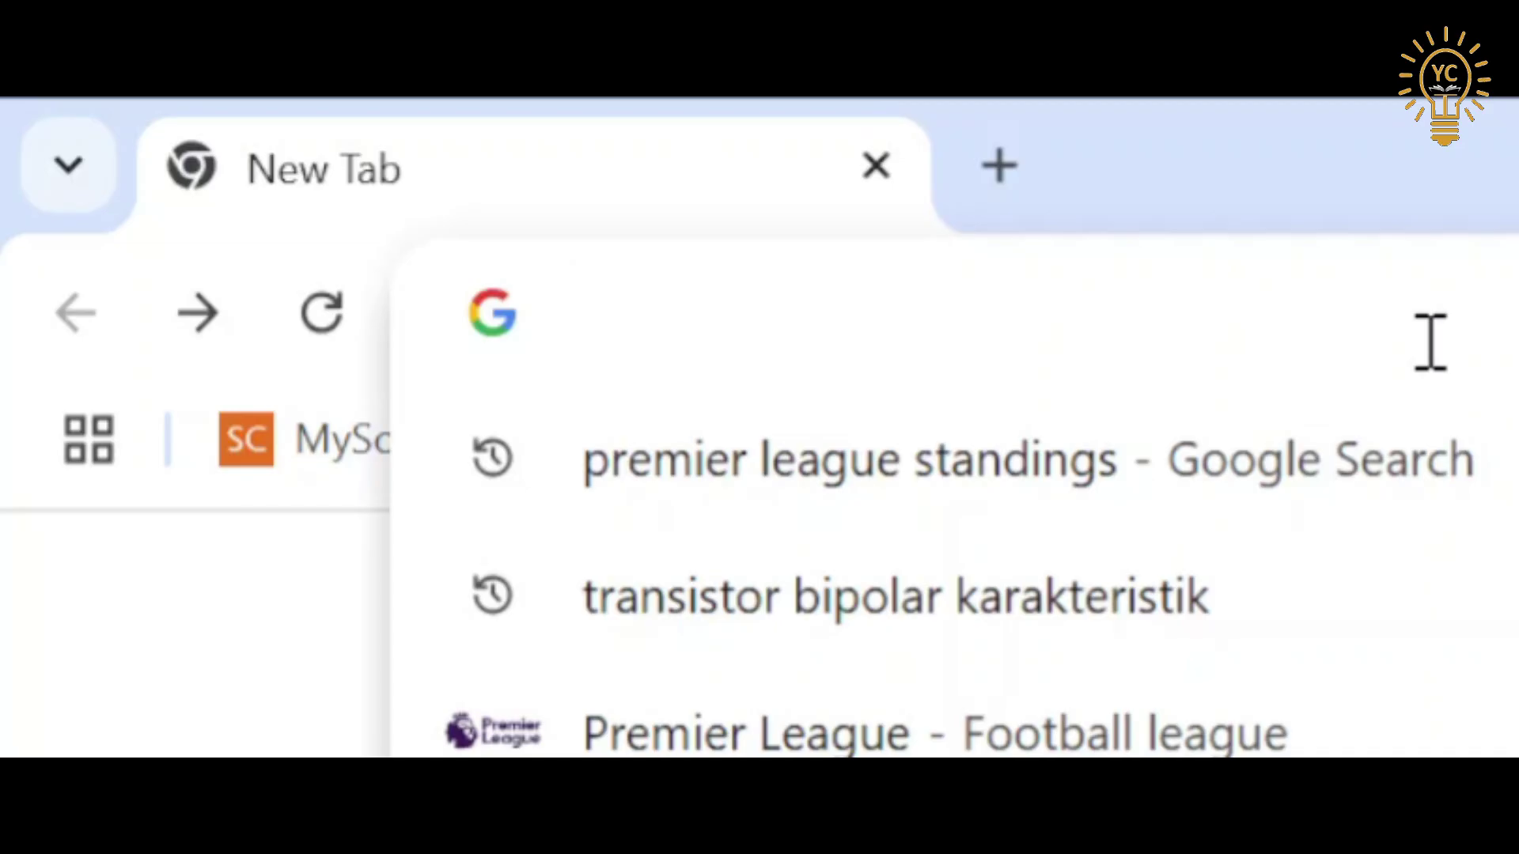
# Step: Go to quillbot.com and open the Paraphraser tool
pyautogui.write('quillbot.com')
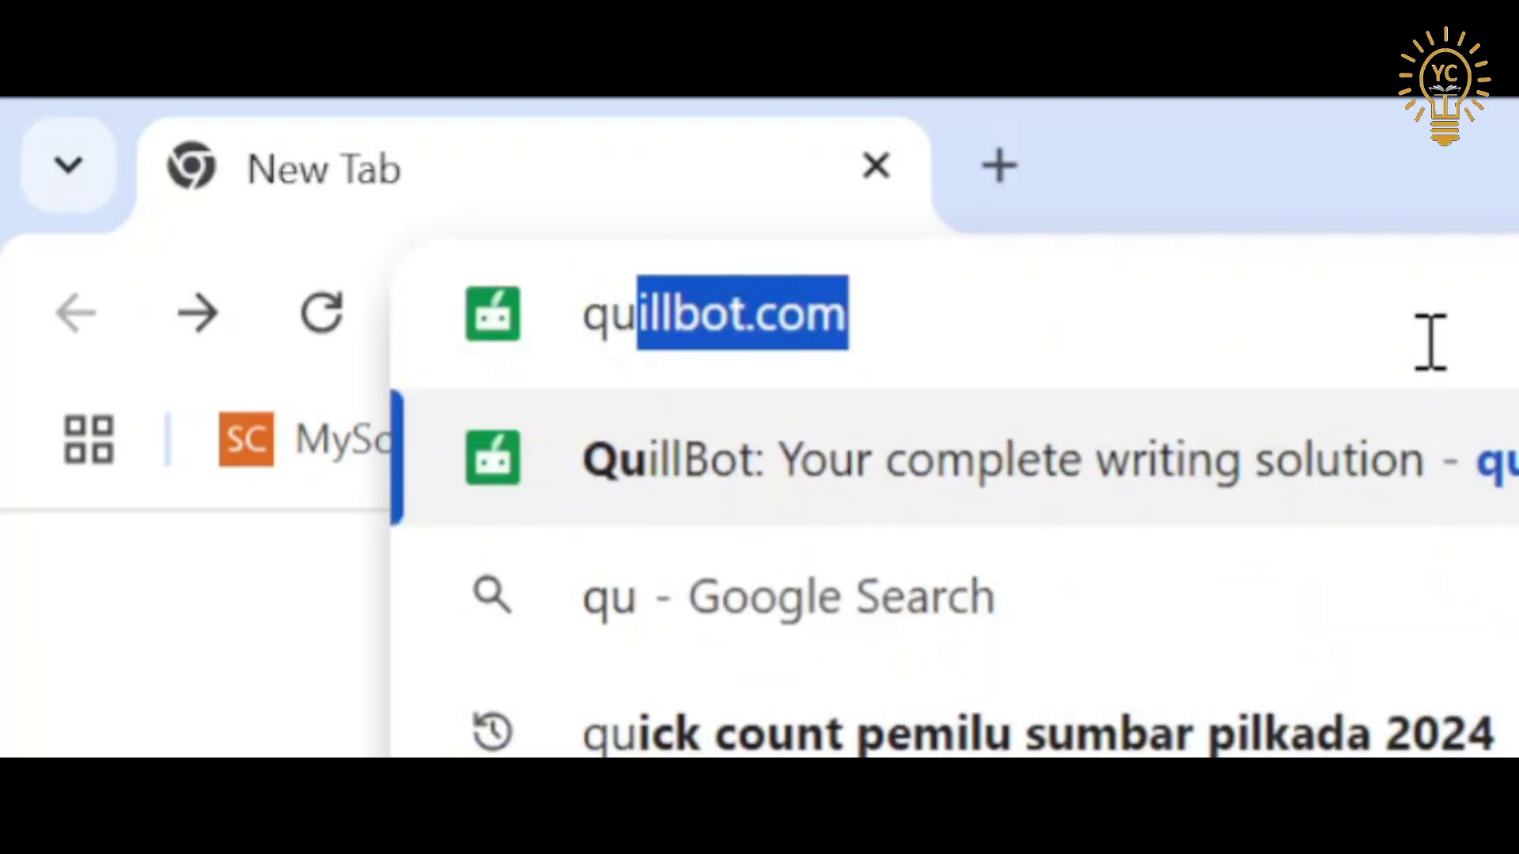
pyautogui.press('Return')
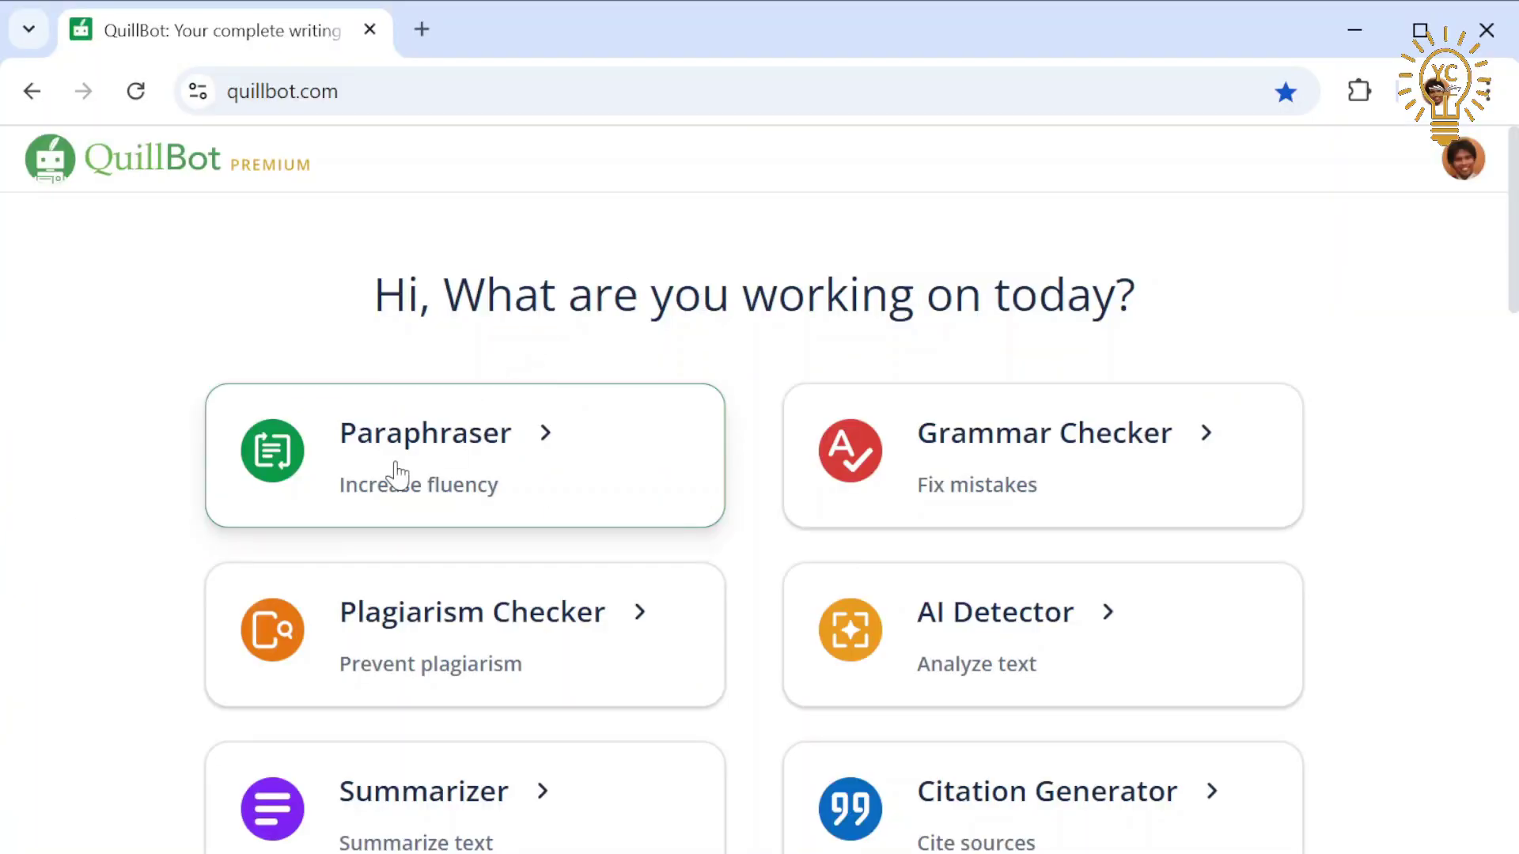
pyautogui.click(436, 459)
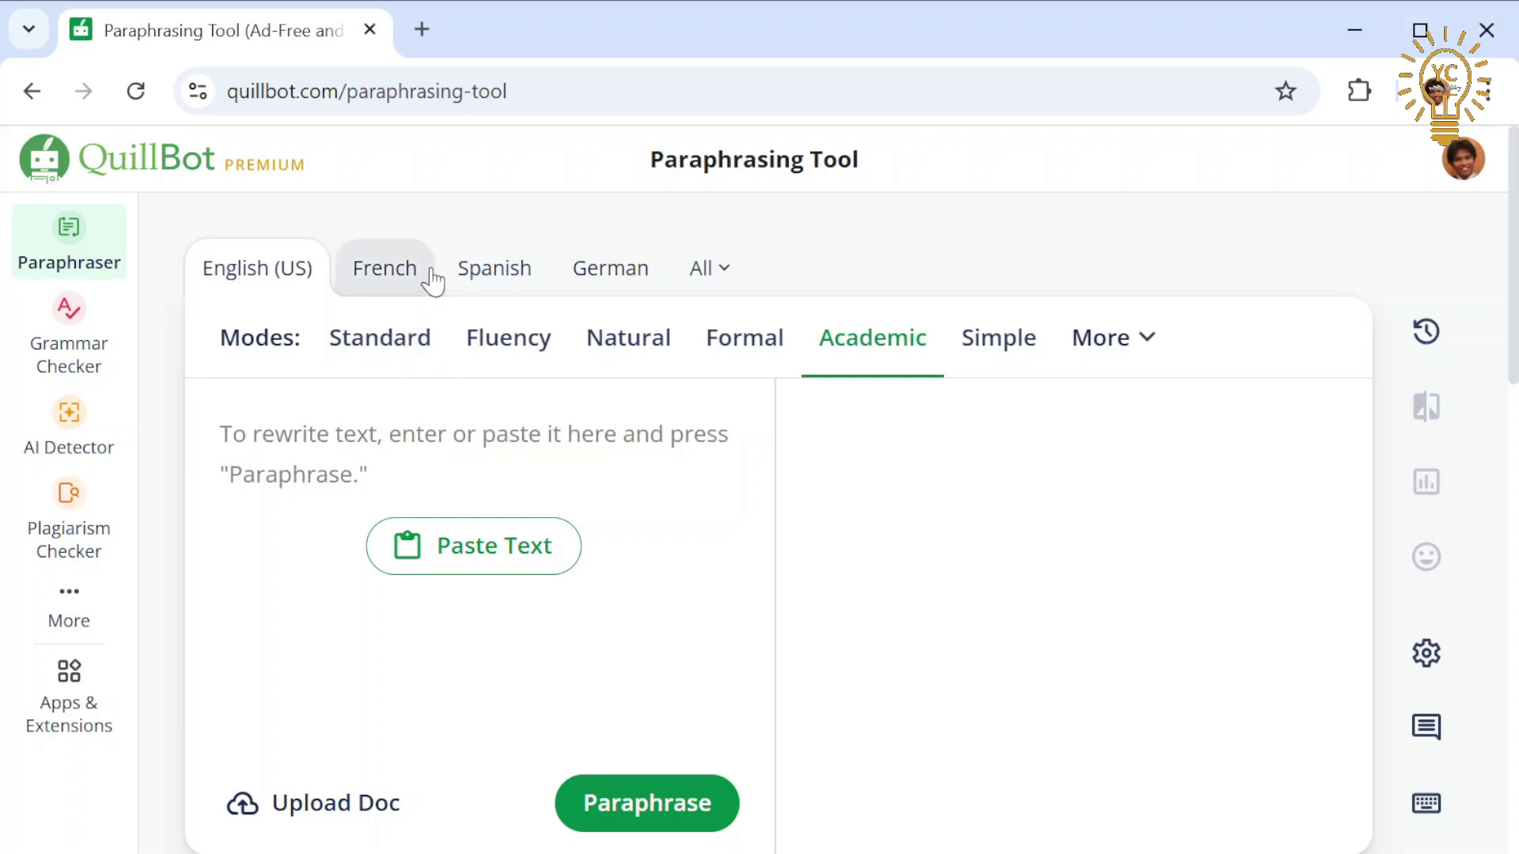
# Step: Switch the paraphrasing language to Indonesian and back to English (US)
pyautogui.click(727, 286)
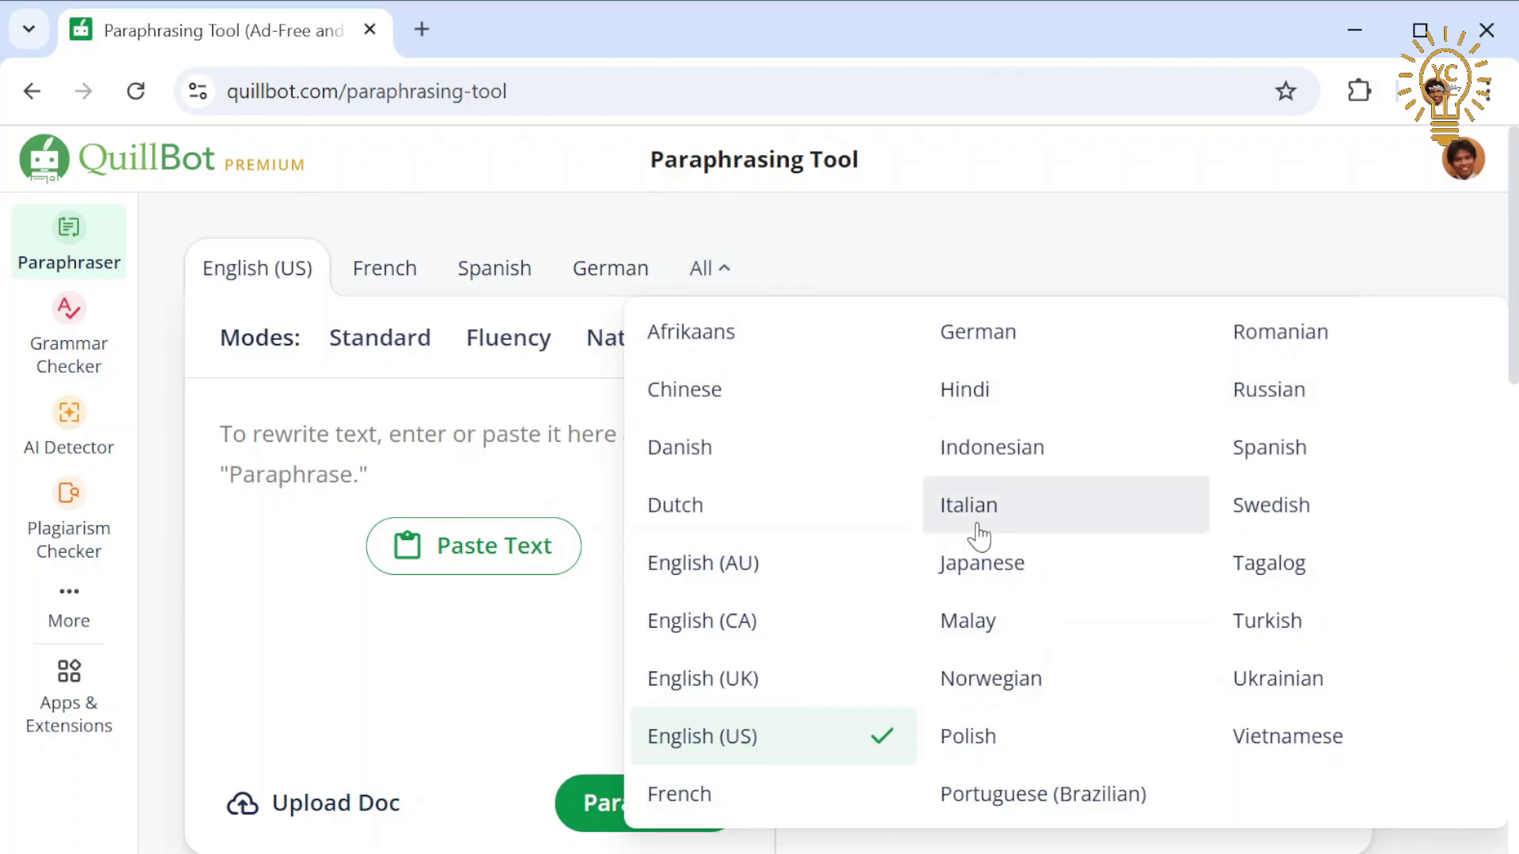
pyautogui.click(1009, 472)
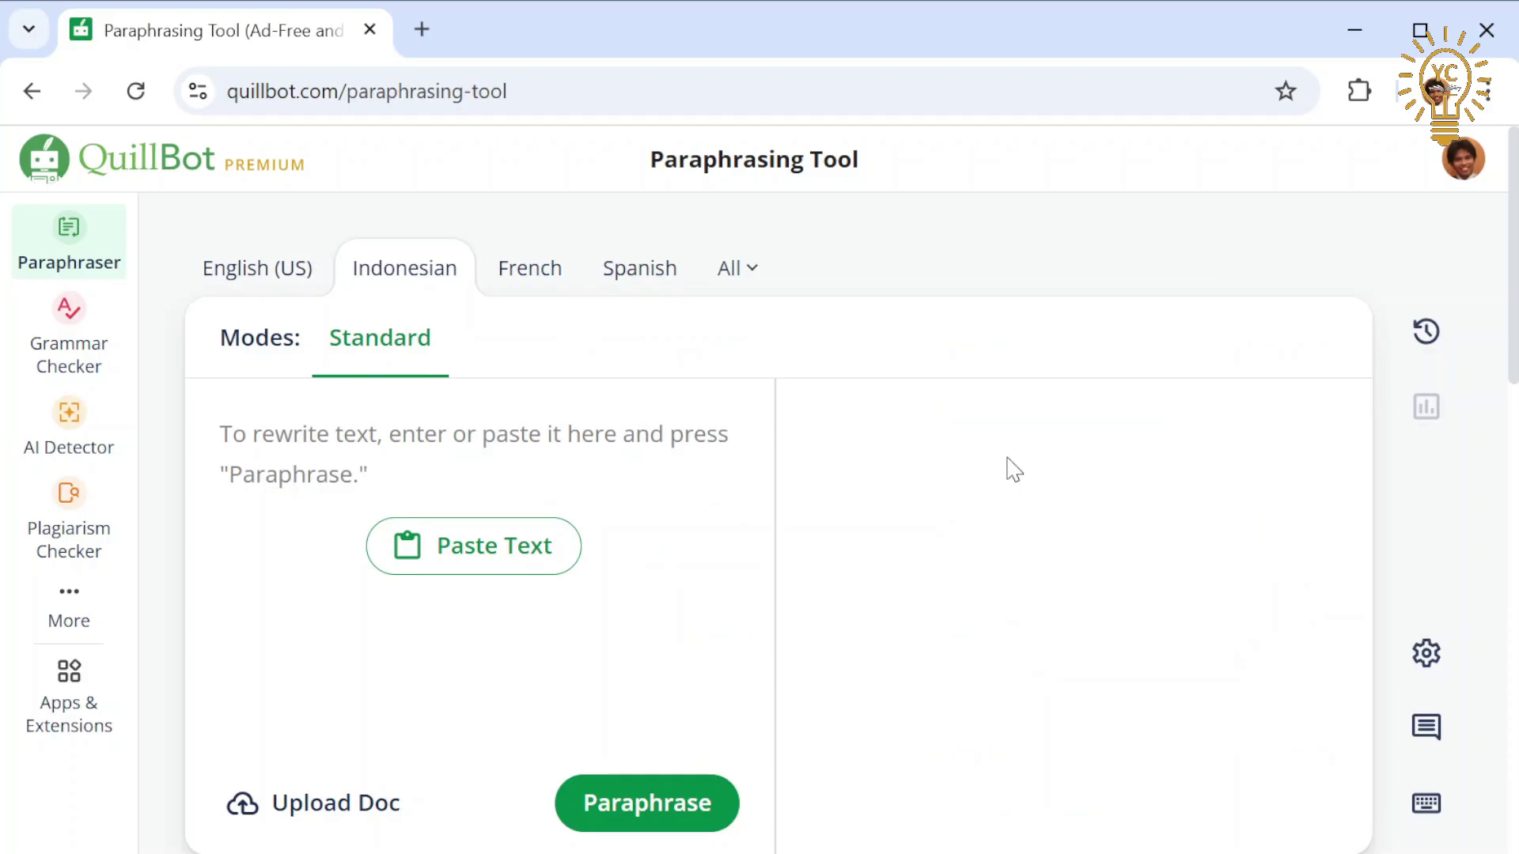
pyautogui.click(301, 271)
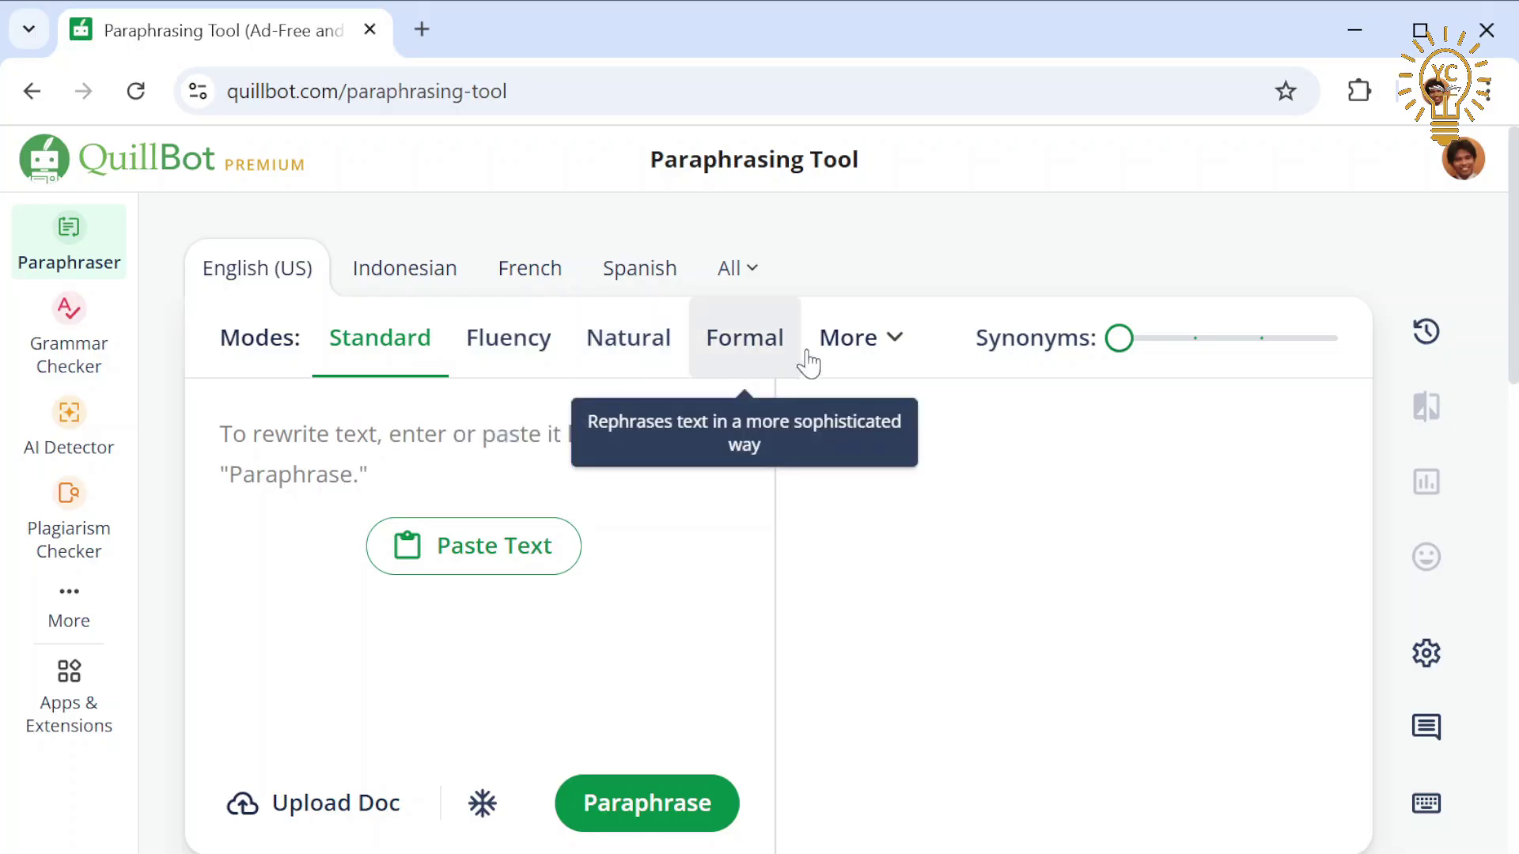
# Step: View the additional paraphrasing modes offered for English (US)
pyautogui.click(848, 362)
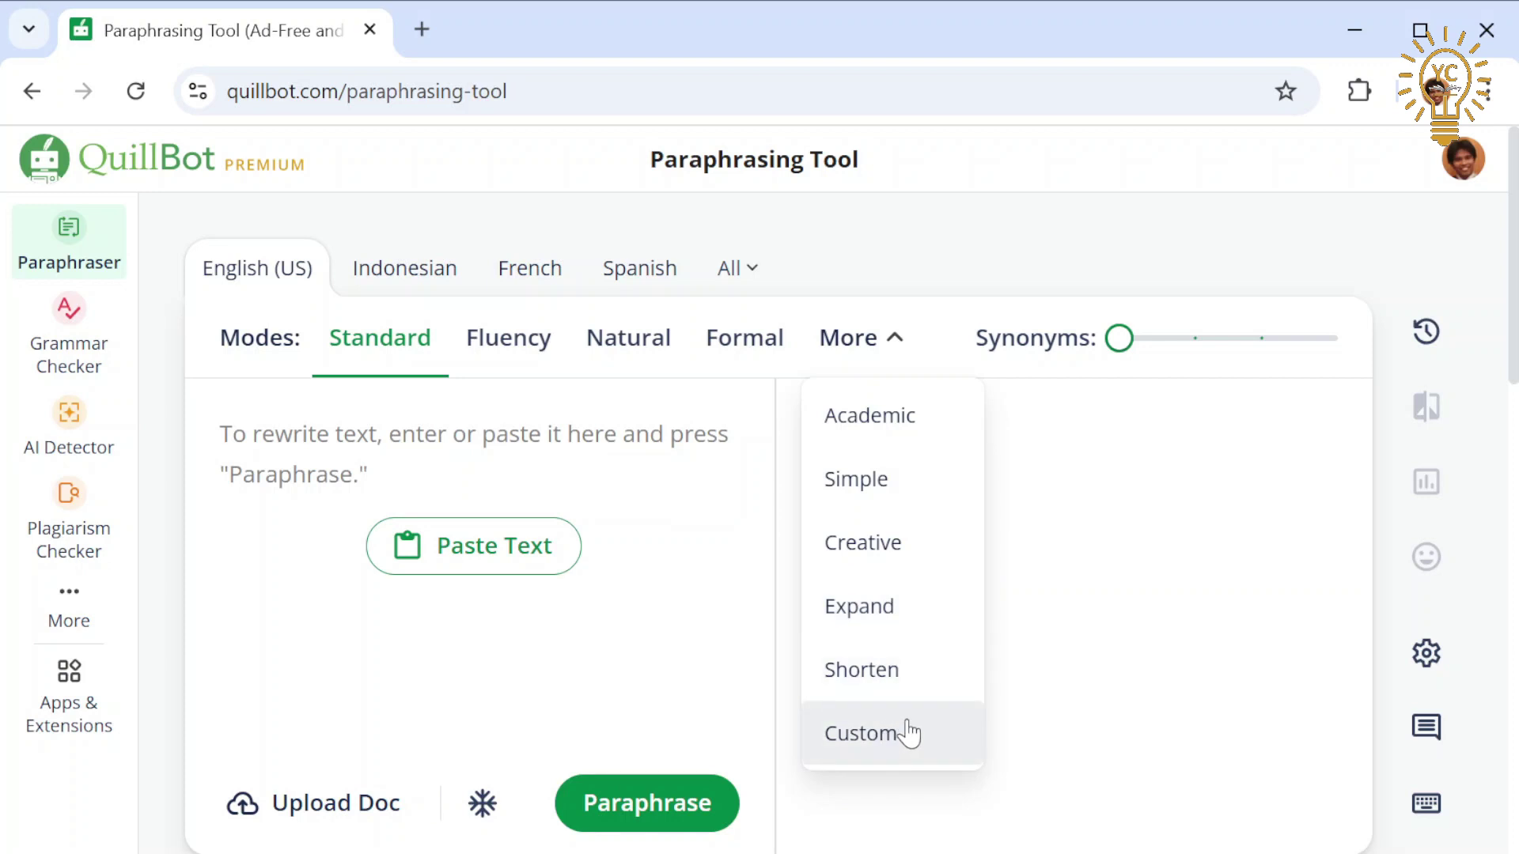
pyautogui.click(583, 427)
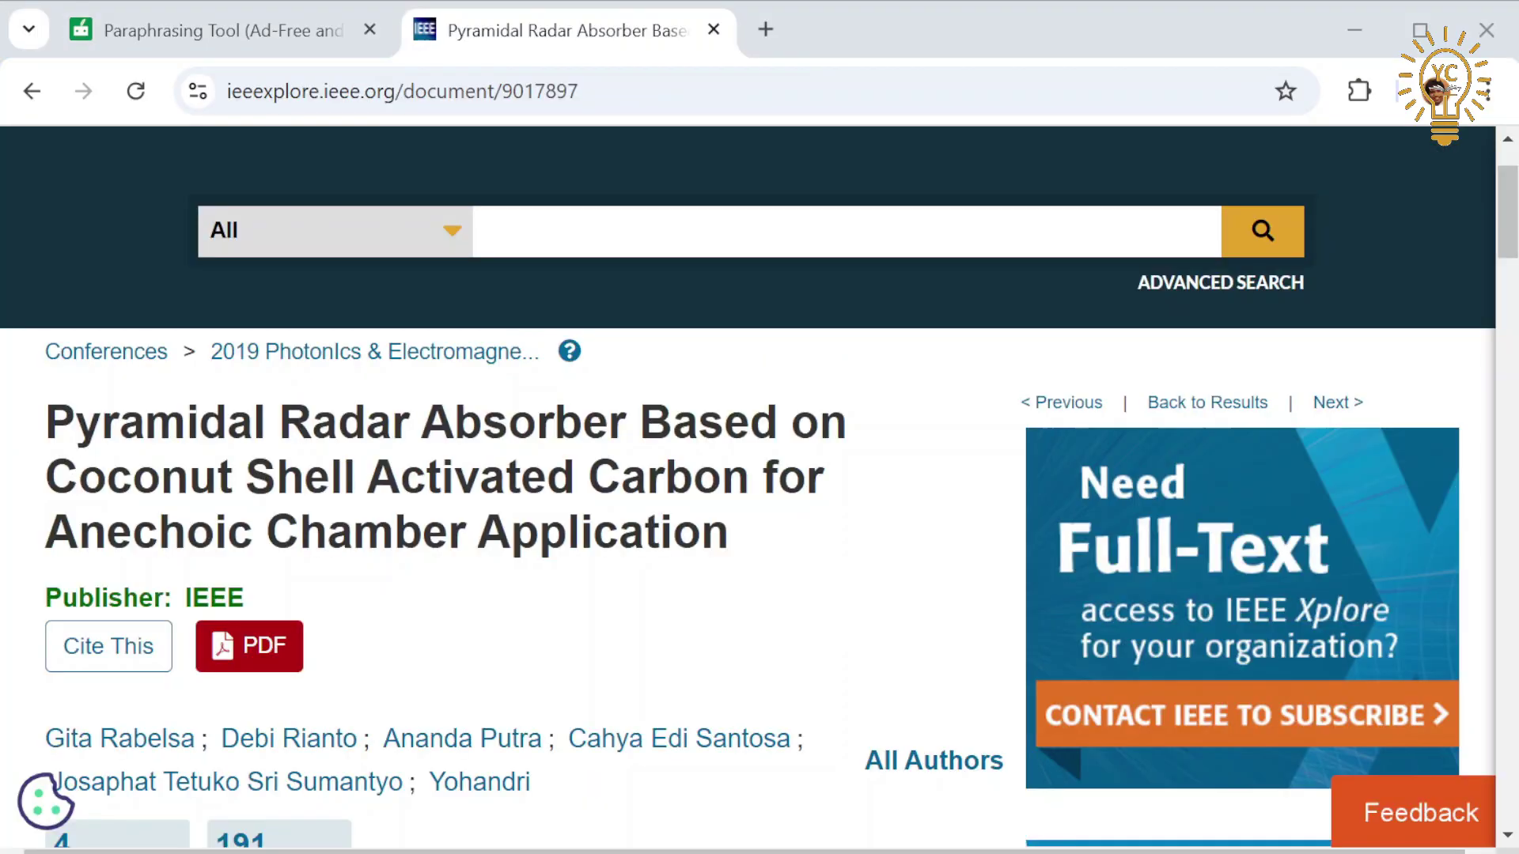
# Step: Copy the full abstract of the pyramidal radar absorber paper on the IEEE Xplore page
pyautogui.scroll(-10, 760, 474)
pyautogui.scroll(-2, 760, 474)
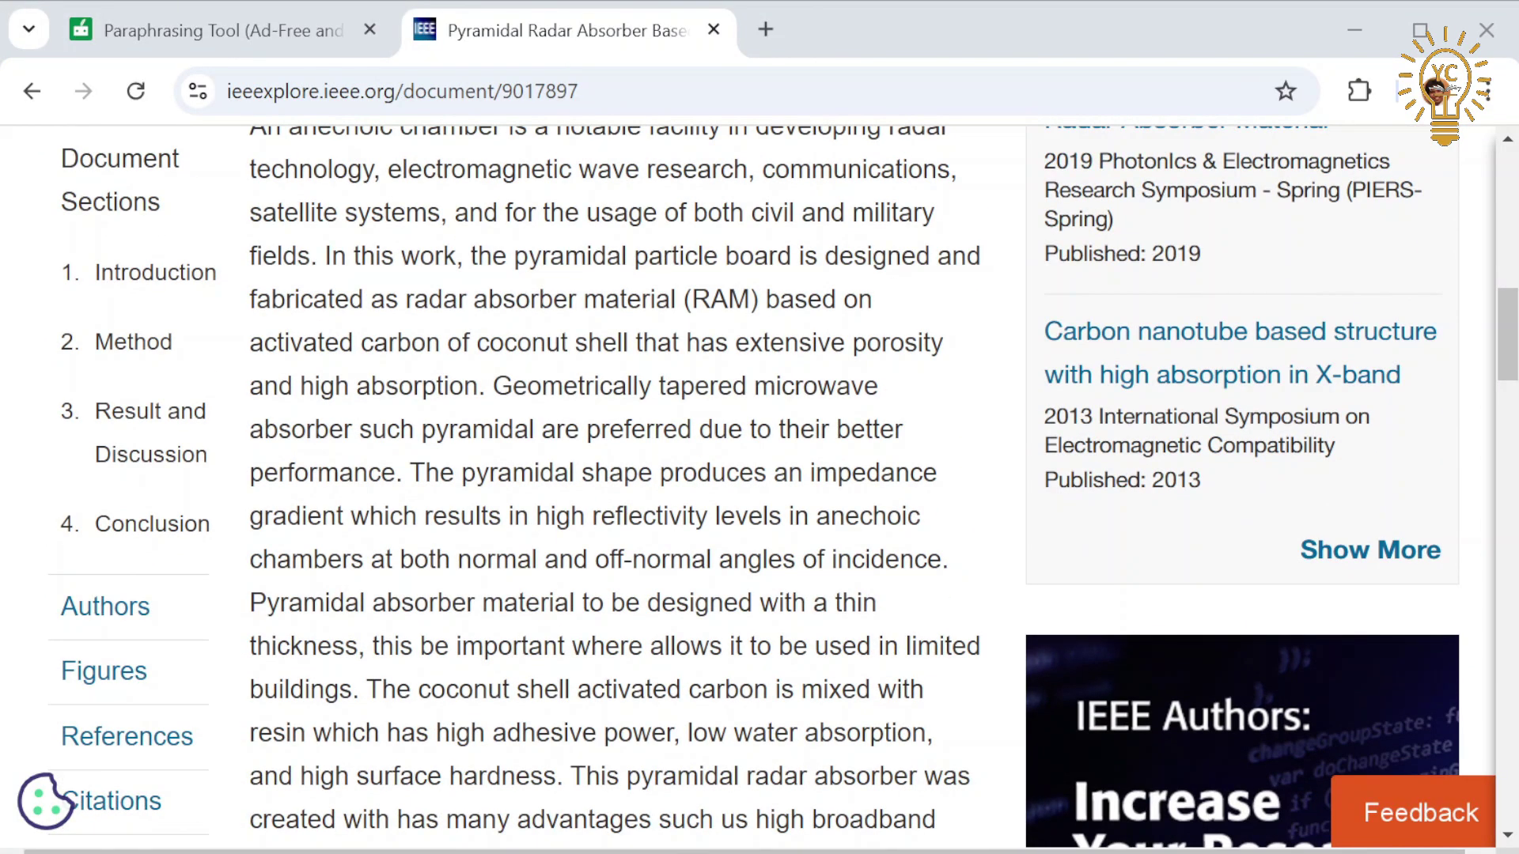
pyautogui.scroll(3, 285, 298)
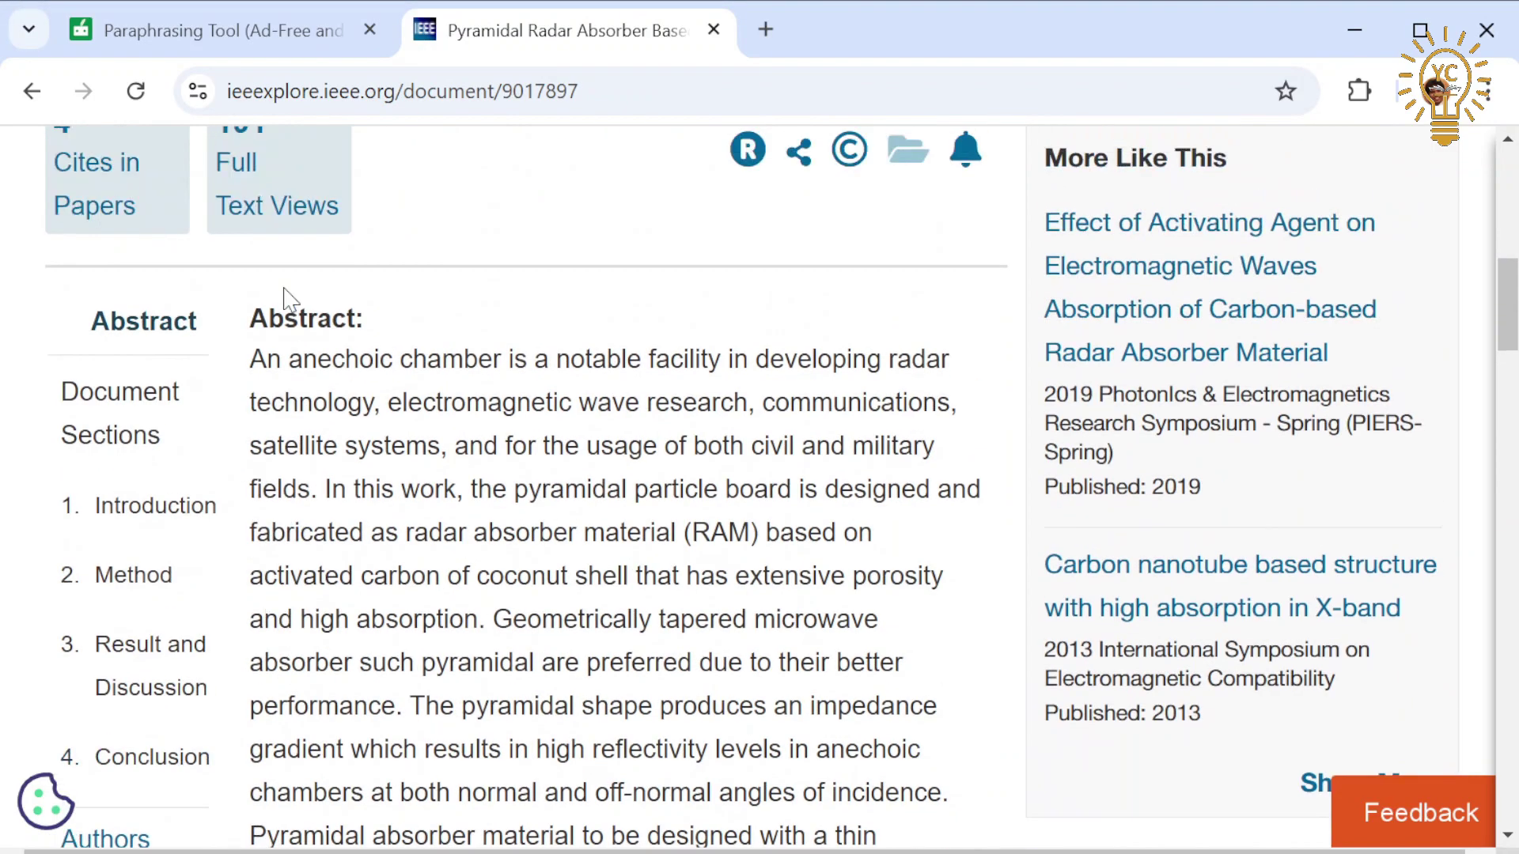
pyautogui.moveTo(252, 367); pyautogui.dragTo(791, 846)
pyautogui.hotkey('ctrl', 'c')
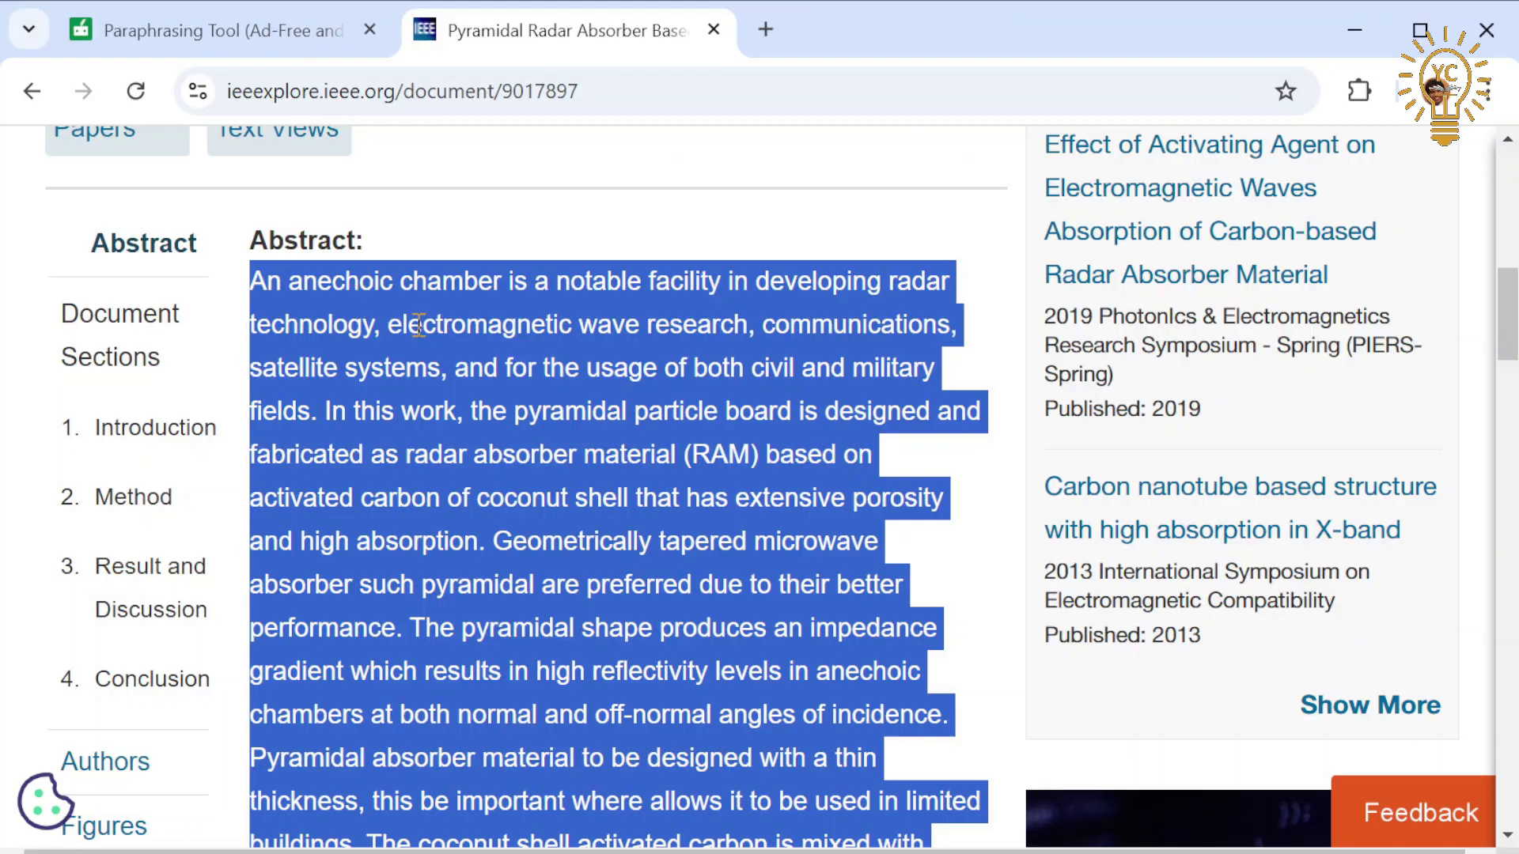
# Step: Paste the copied abstract into QuillBot's input and paraphrase it in Standard mode
pyautogui.hotkey('ctrl', 'shift', 'Tab')
pyautogui.hotkey('ctrl', 'v')
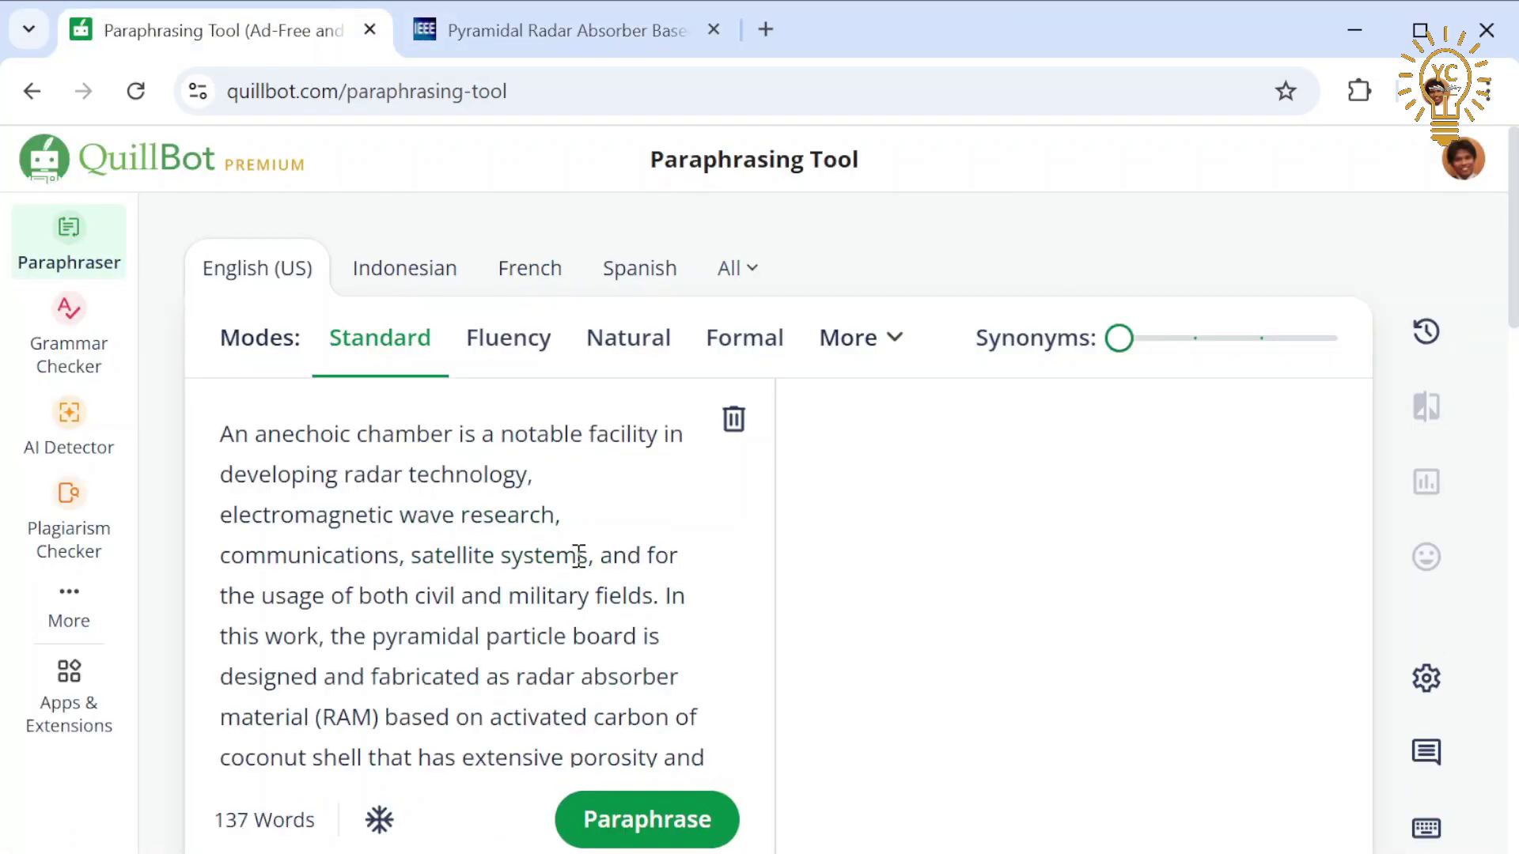
pyautogui.scroll(-3, 615, 473)
pyautogui.scroll(6, 614, 473)
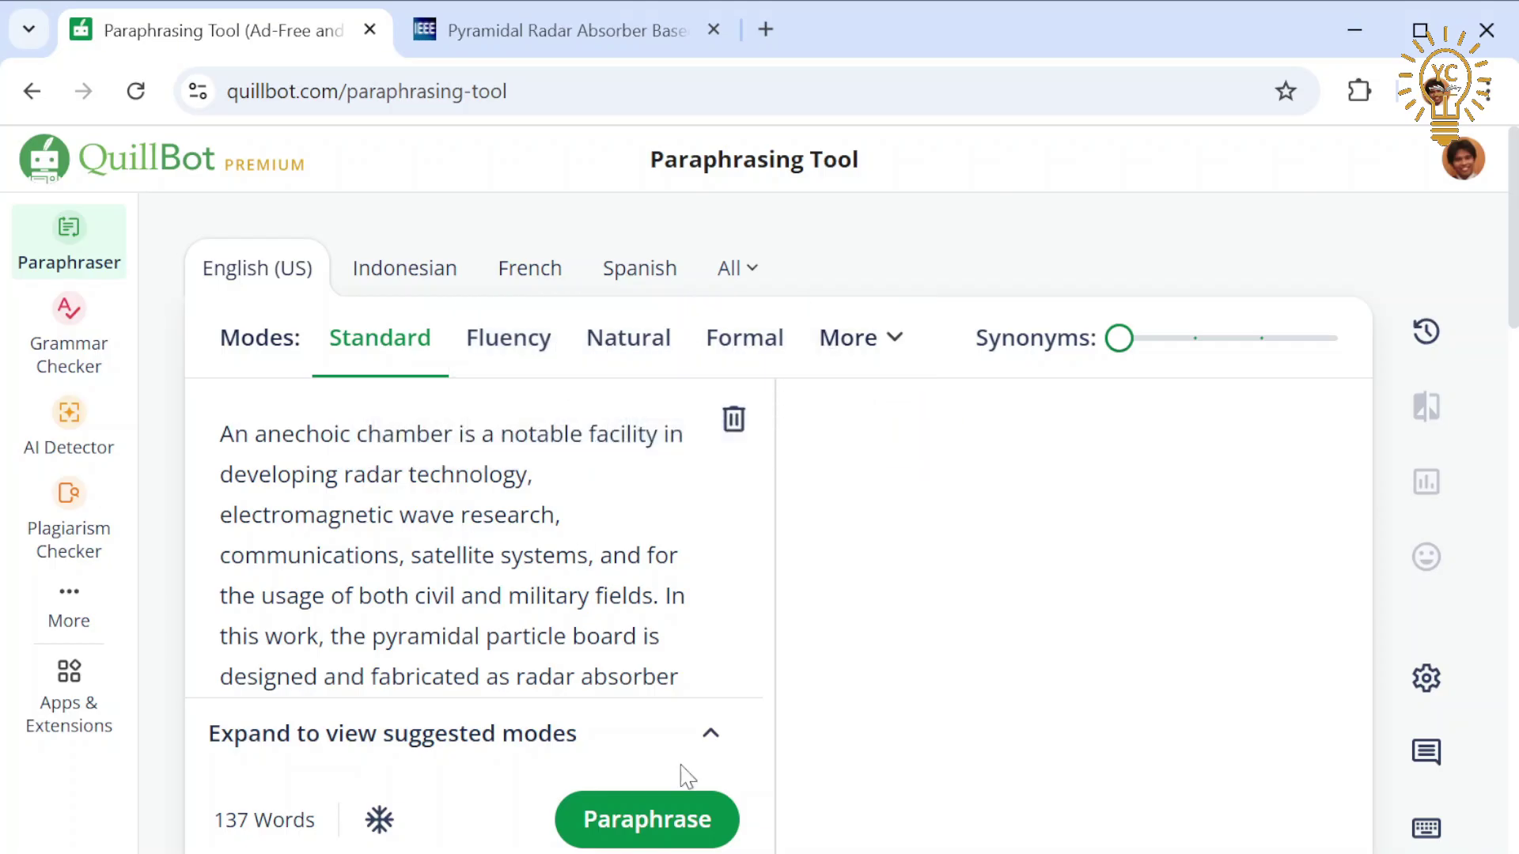
pyautogui.click(649, 831)
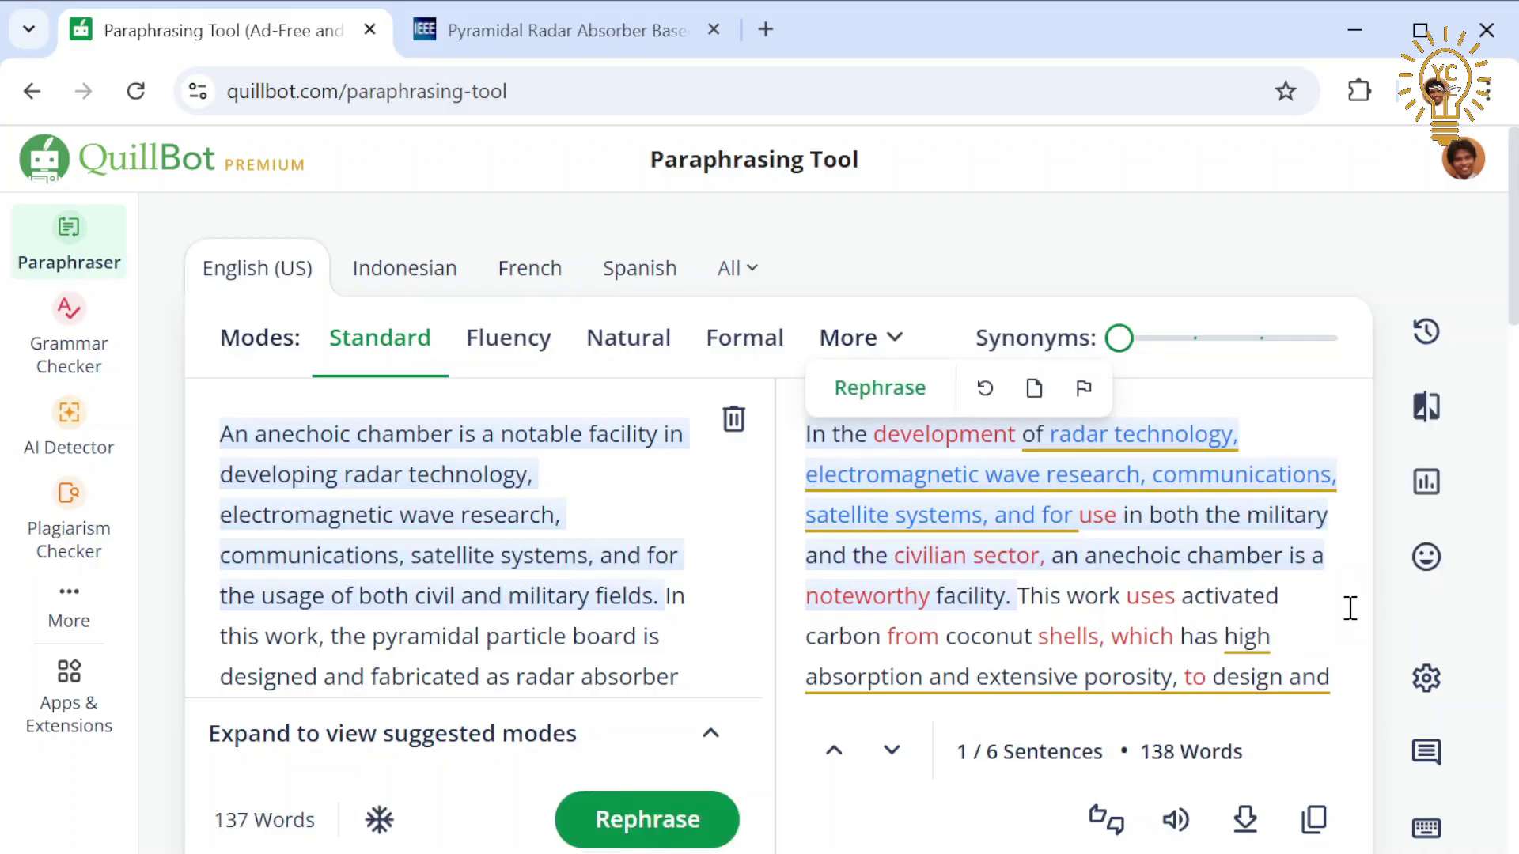
# Step: Review the paraphrased abstract against the original and look up alternative wordings for "development" in its first sentence
pyautogui.scroll(-8, 1350, 608)
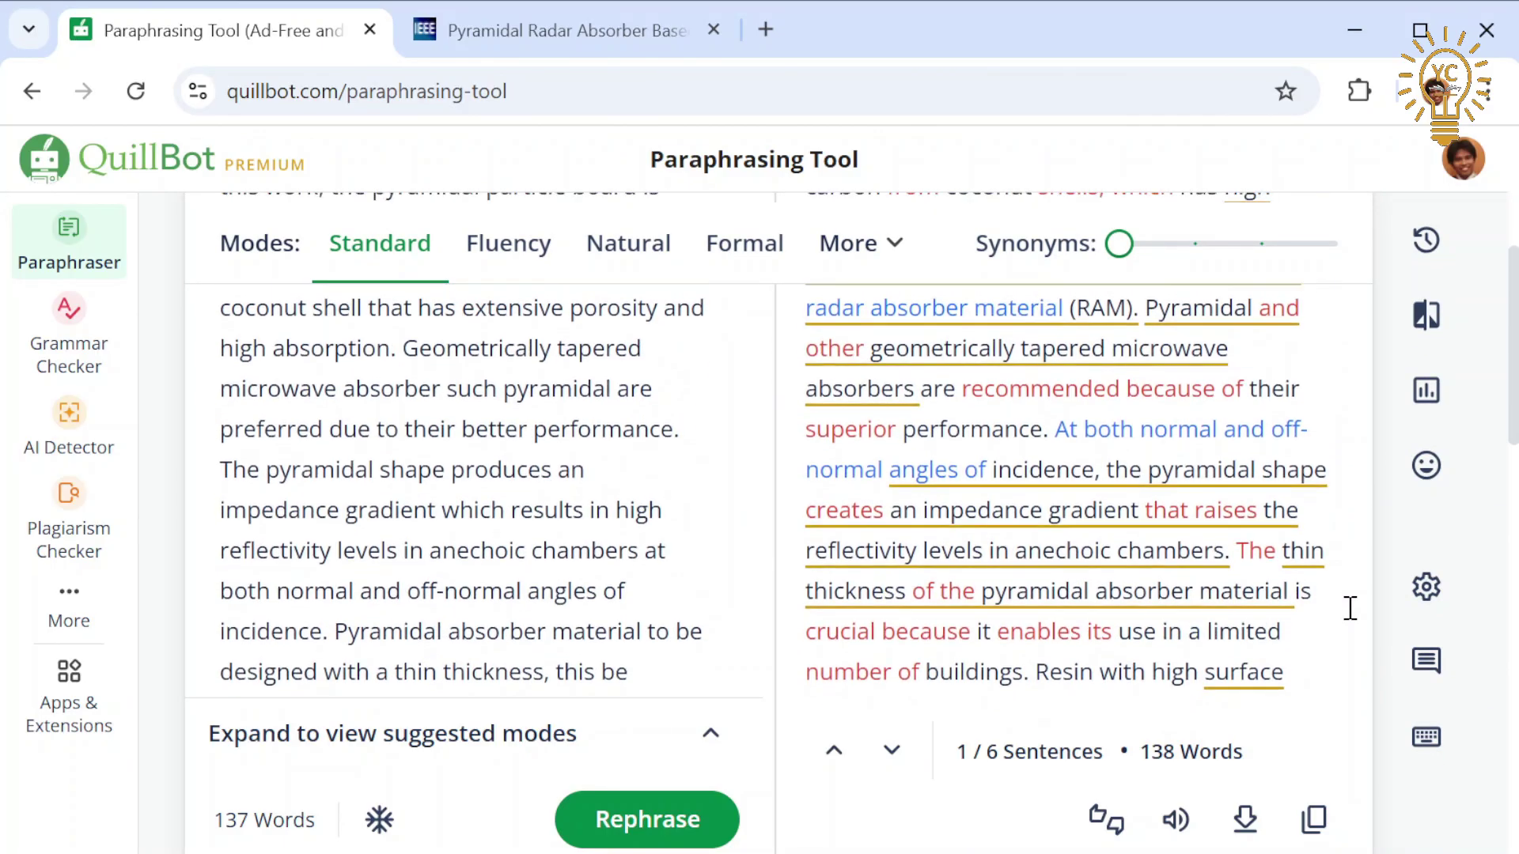
pyautogui.scroll(-2, 1337, 597)
pyautogui.scroll(-1, 1328, 575)
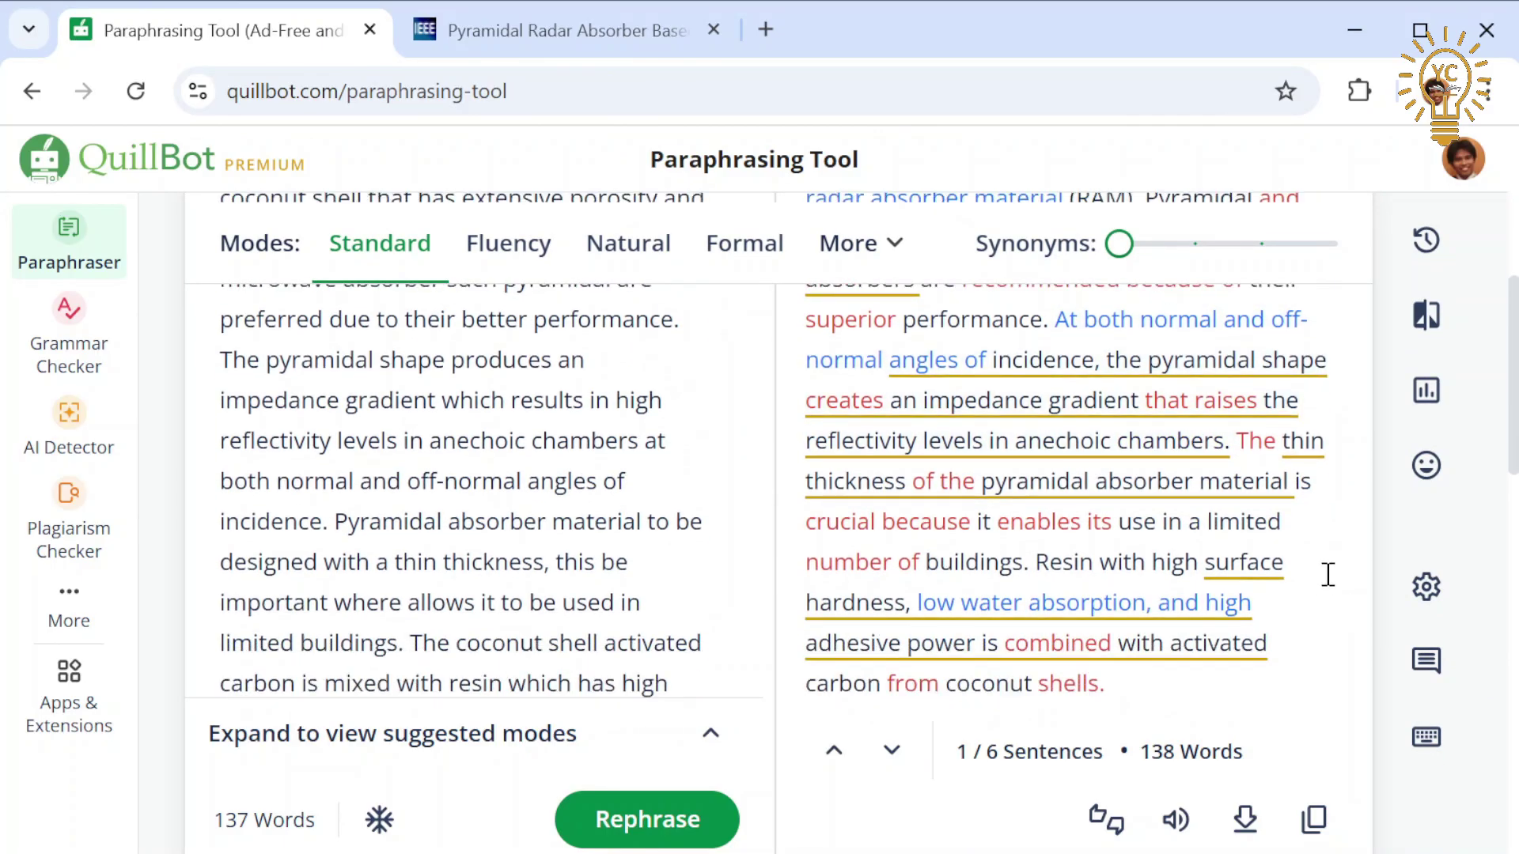
pyautogui.scroll(10, 1328, 575)
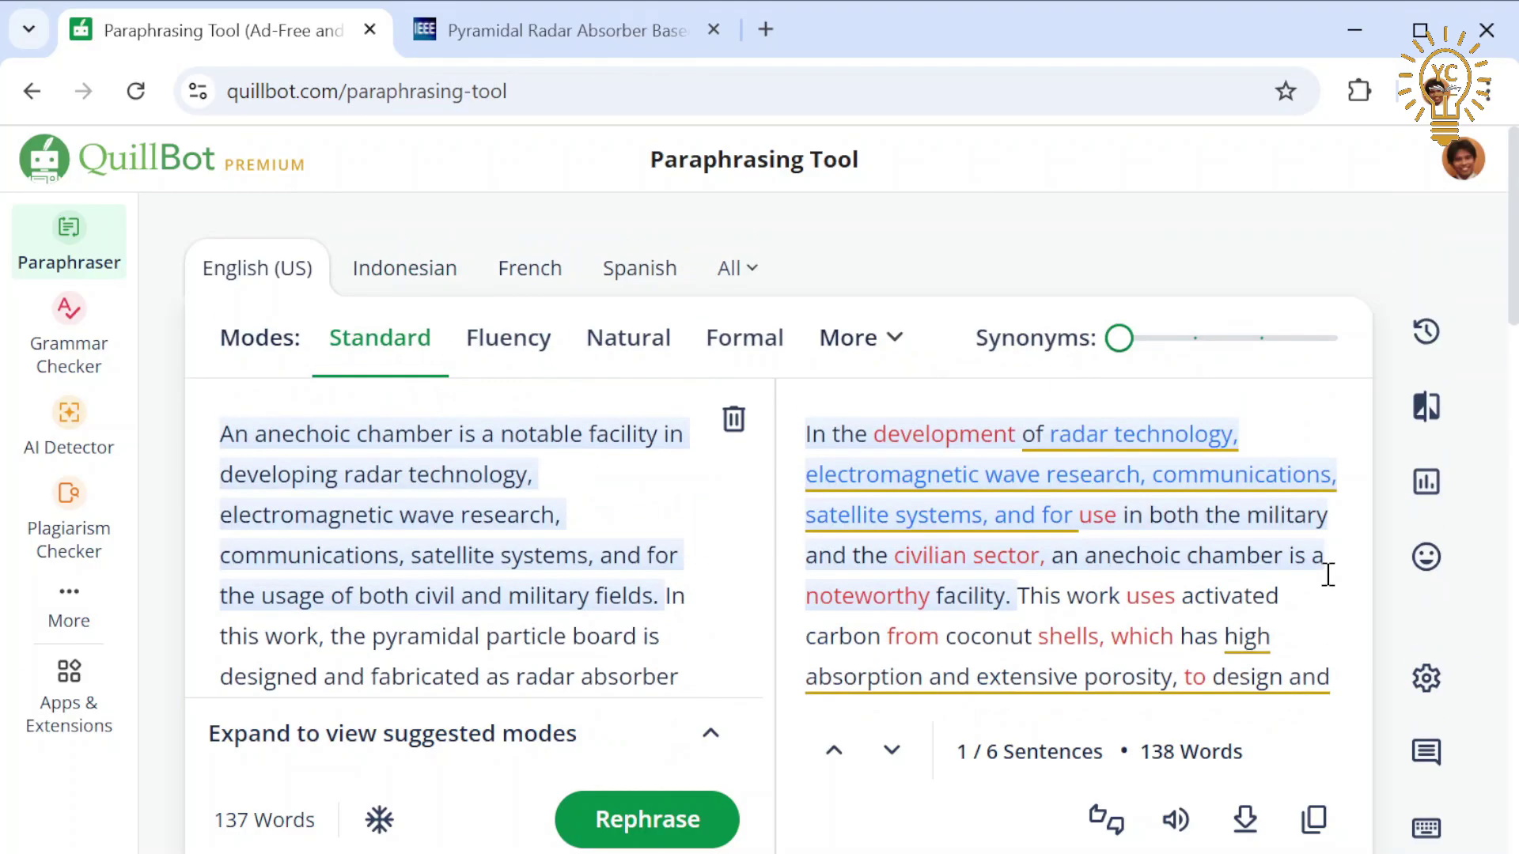
pyautogui.scroll(-1, 1328, 575)
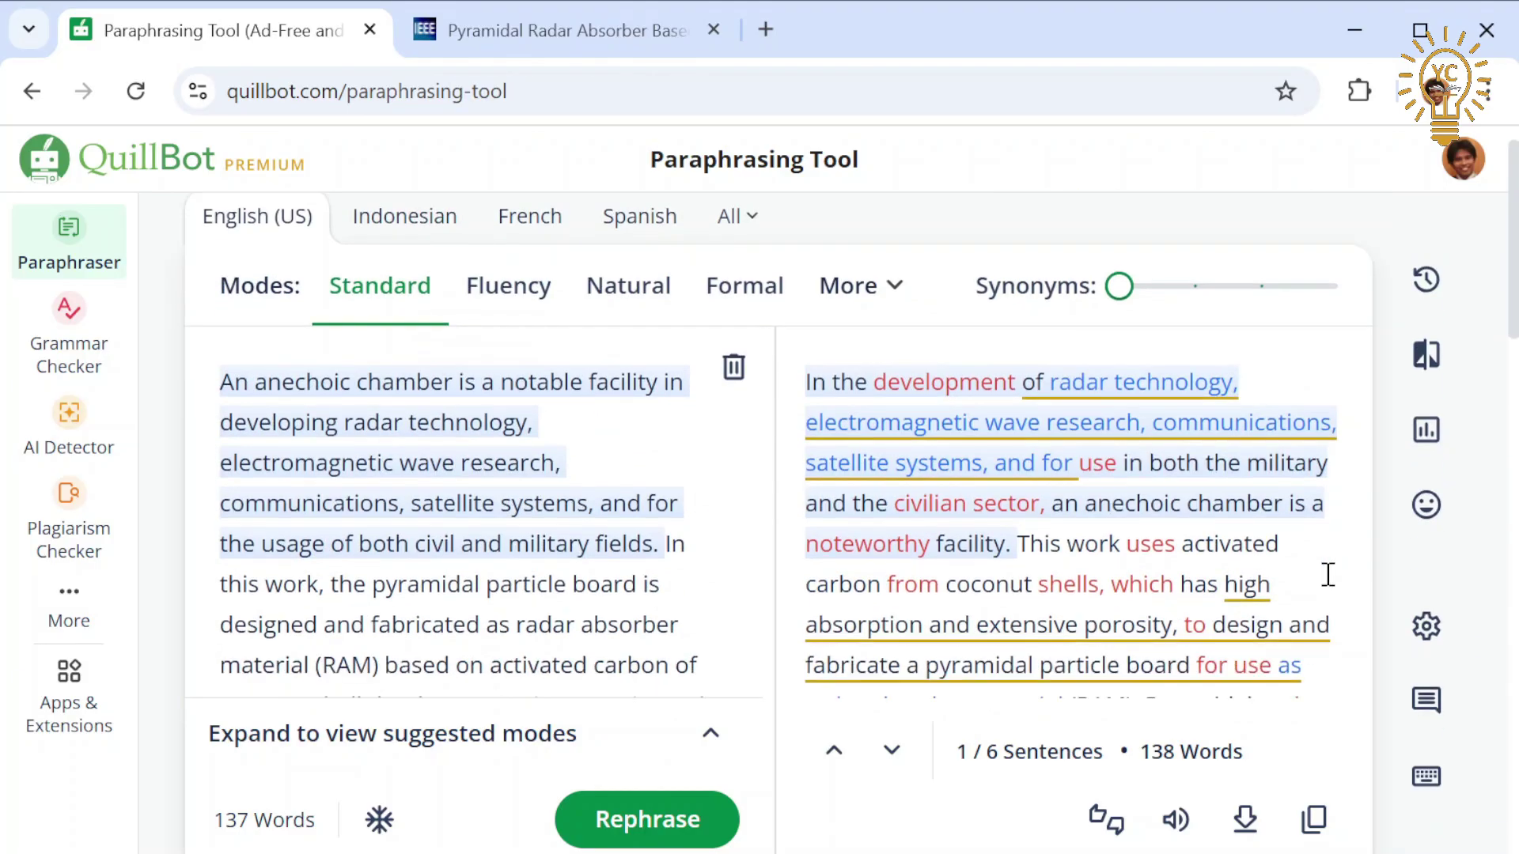
pyautogui.scroll(-1, 1328, 575)
pyautogui.scroll(-3, 1328, 575)
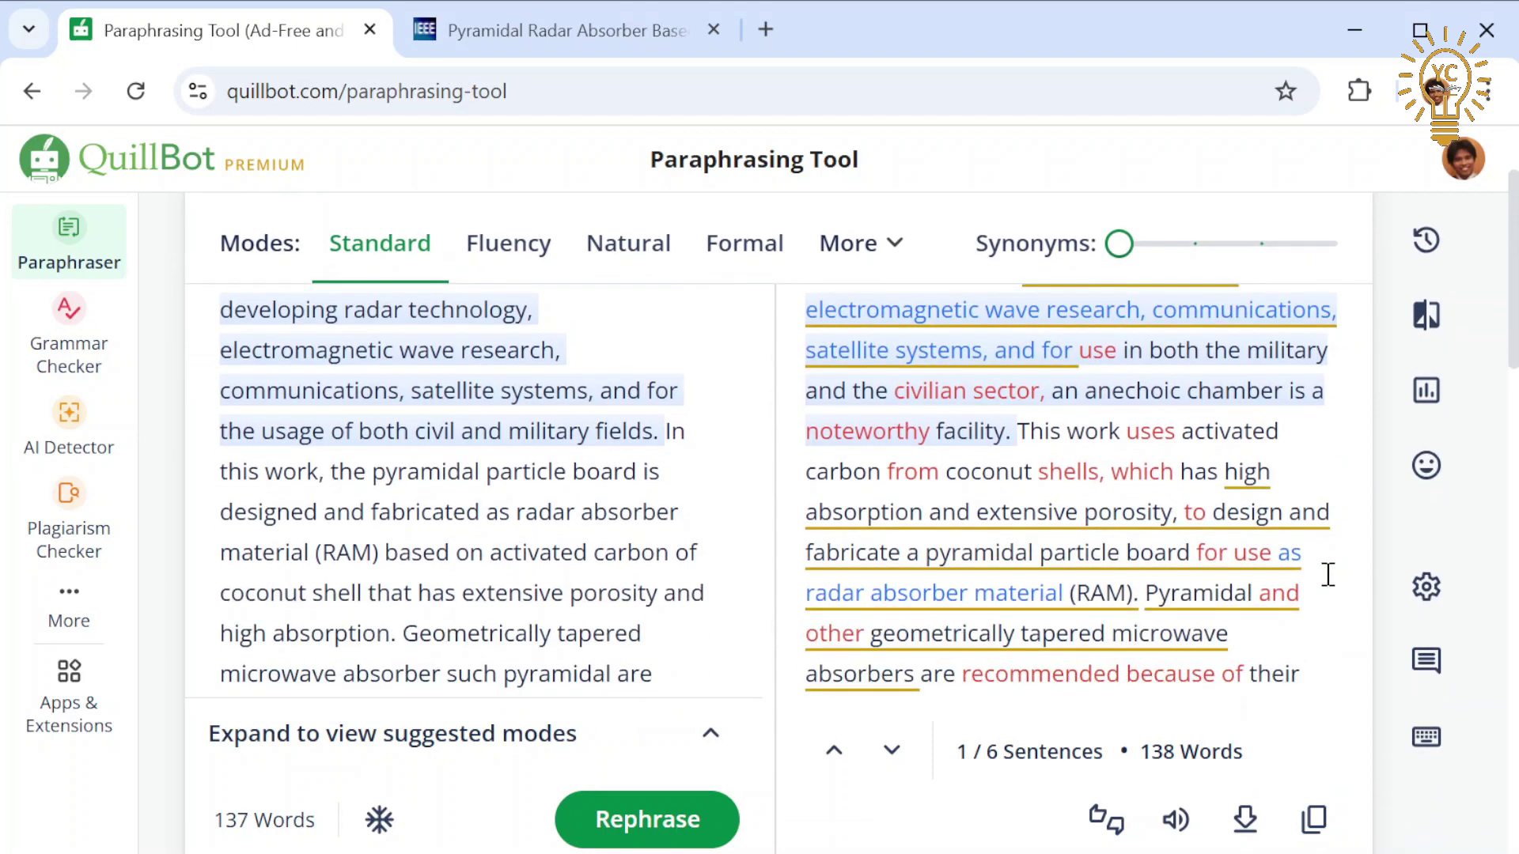
pyautogui.scroll(-3, 1328, 575)
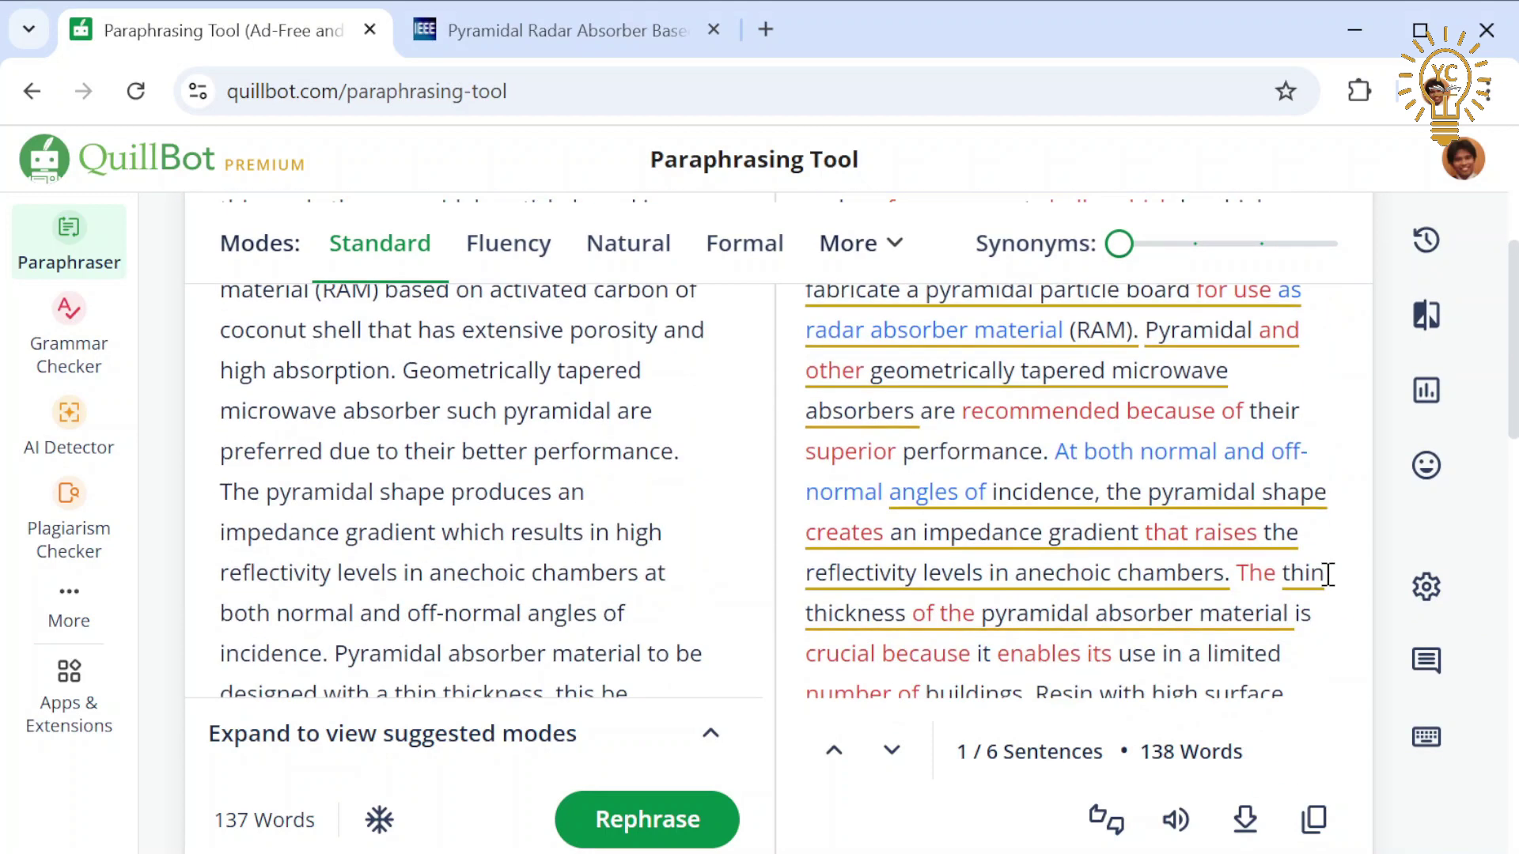
pyautogui.scroll(6, 1328, 575)
pyautogui.click(934, 445)
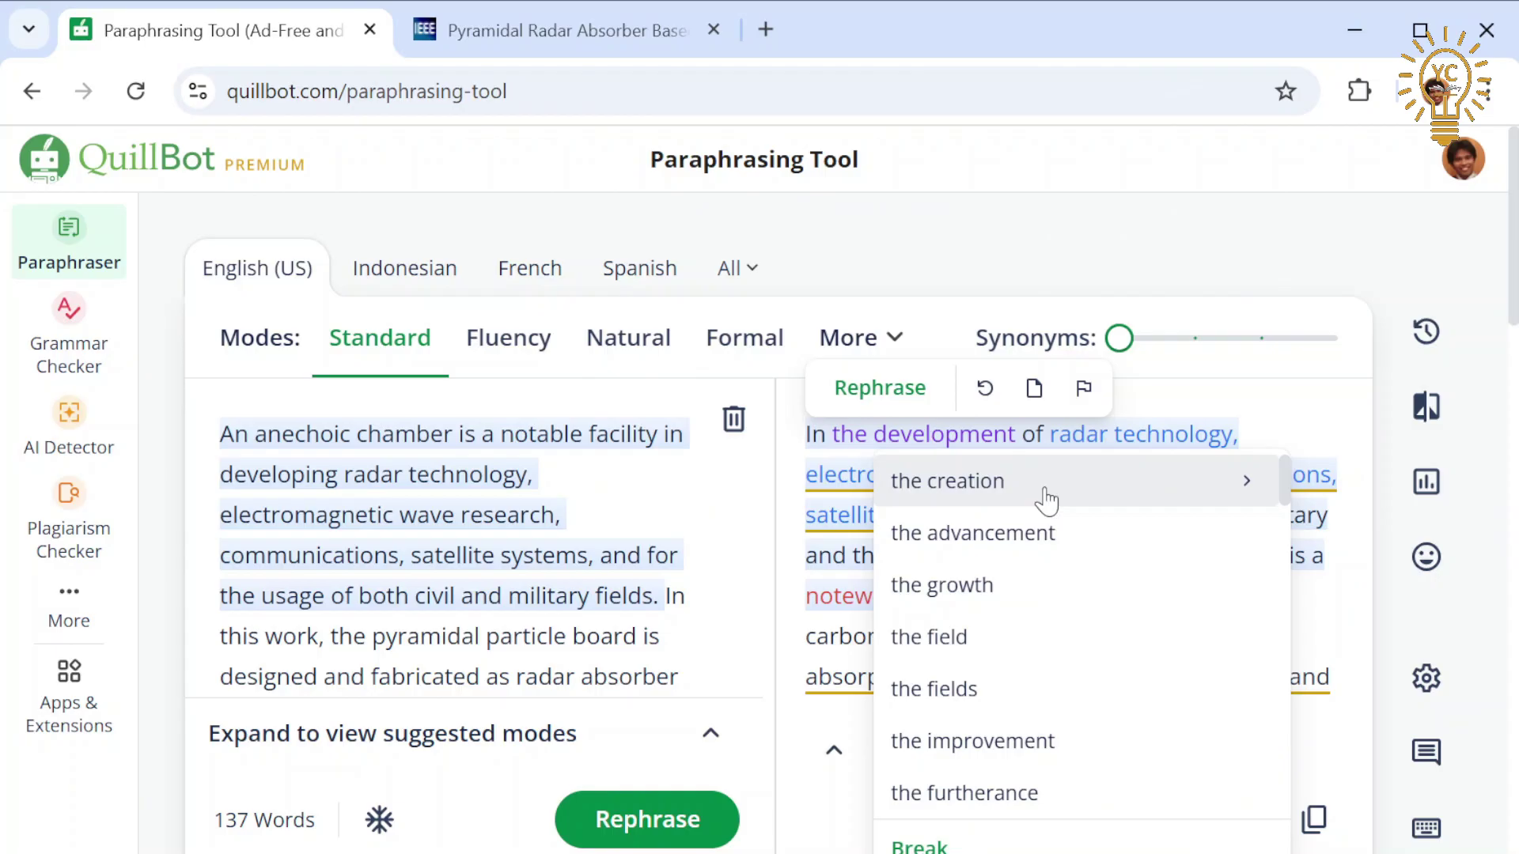
# Step: Rephrase the abstract in Fluency mode and again in Shorten mode, reviewing the shortened output
pyautogui.click(508, 348)
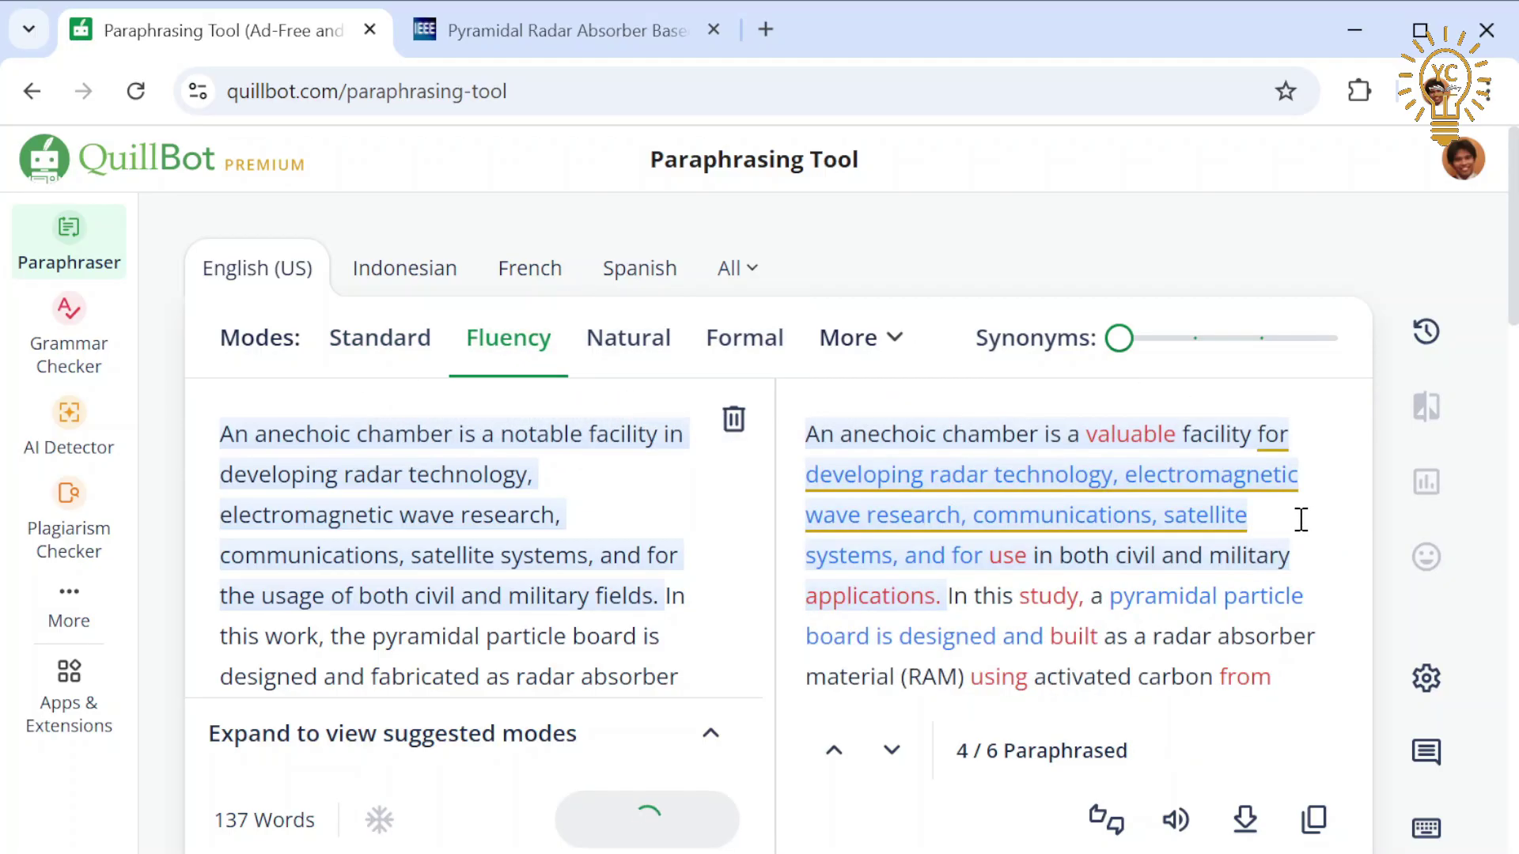
pyautogui.scroll(-1, 1300, 518)
pyautogui.click(861, 297)
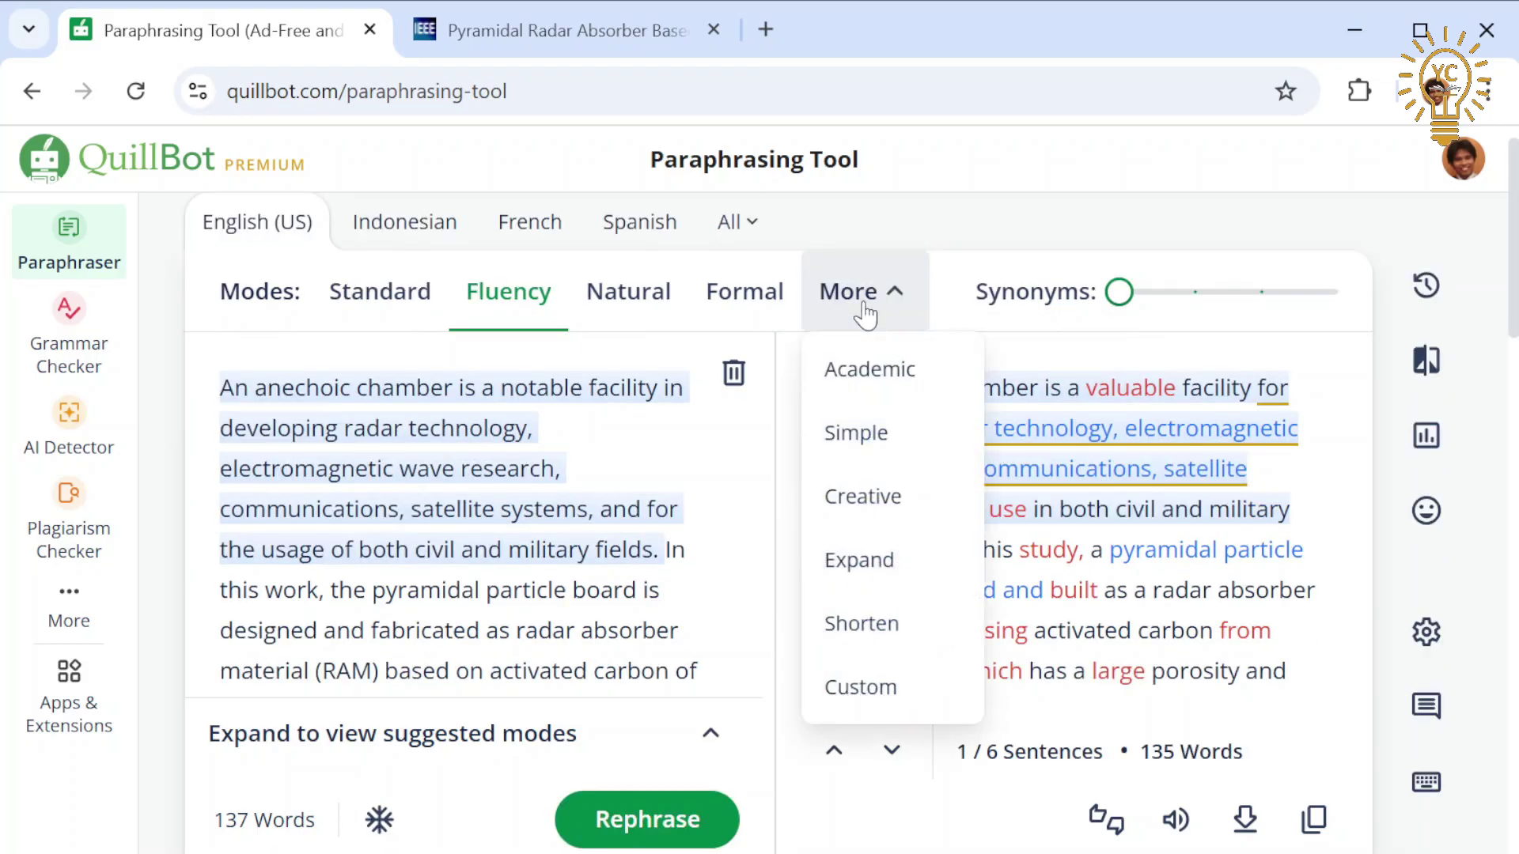
pyautogui.click(870, 629)
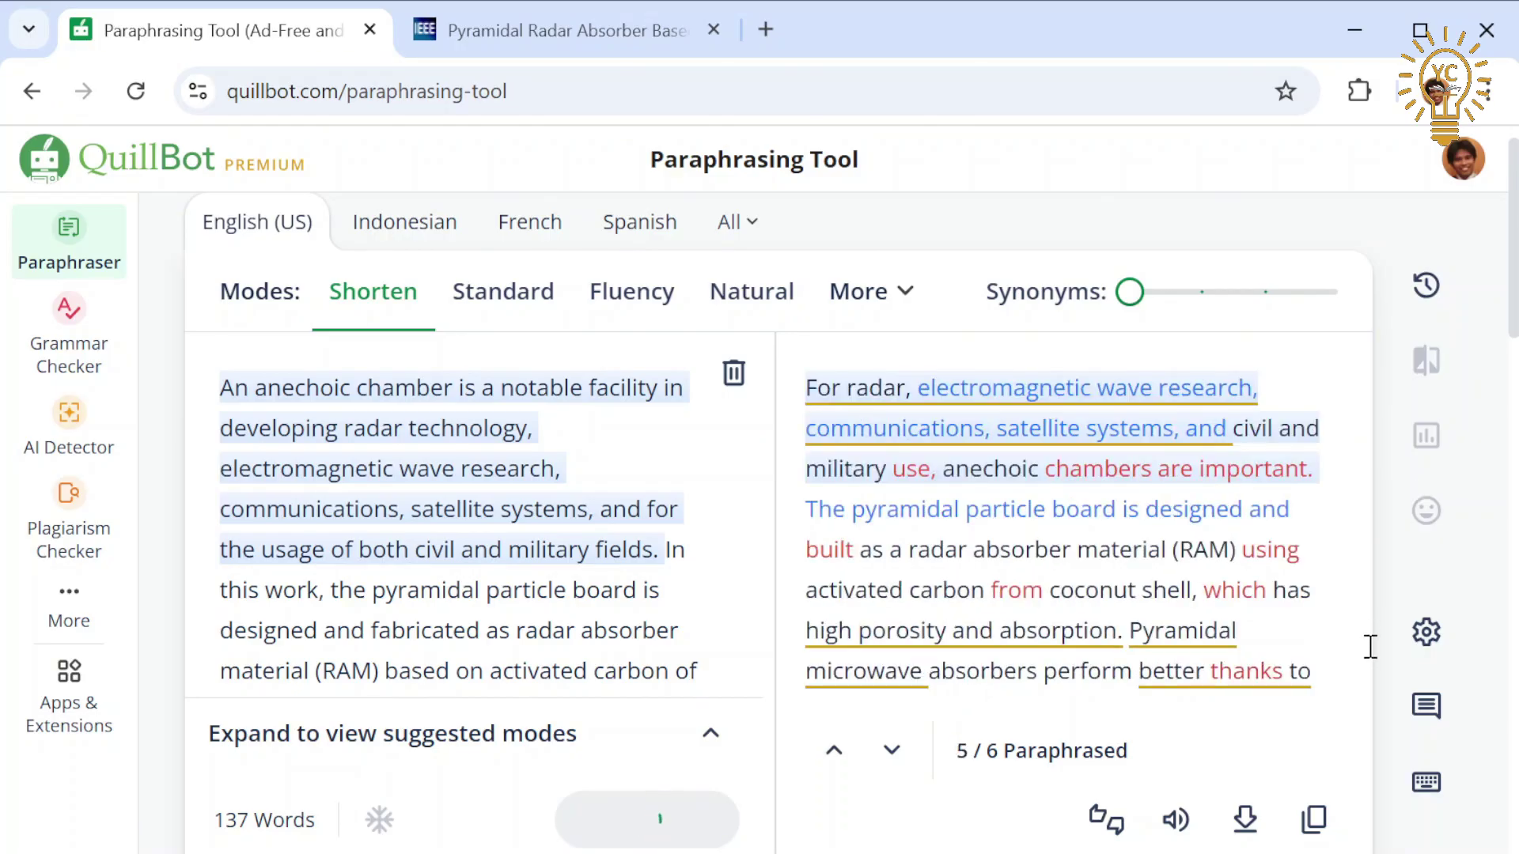
pyautogui.scroll(-10, 1248, 529)
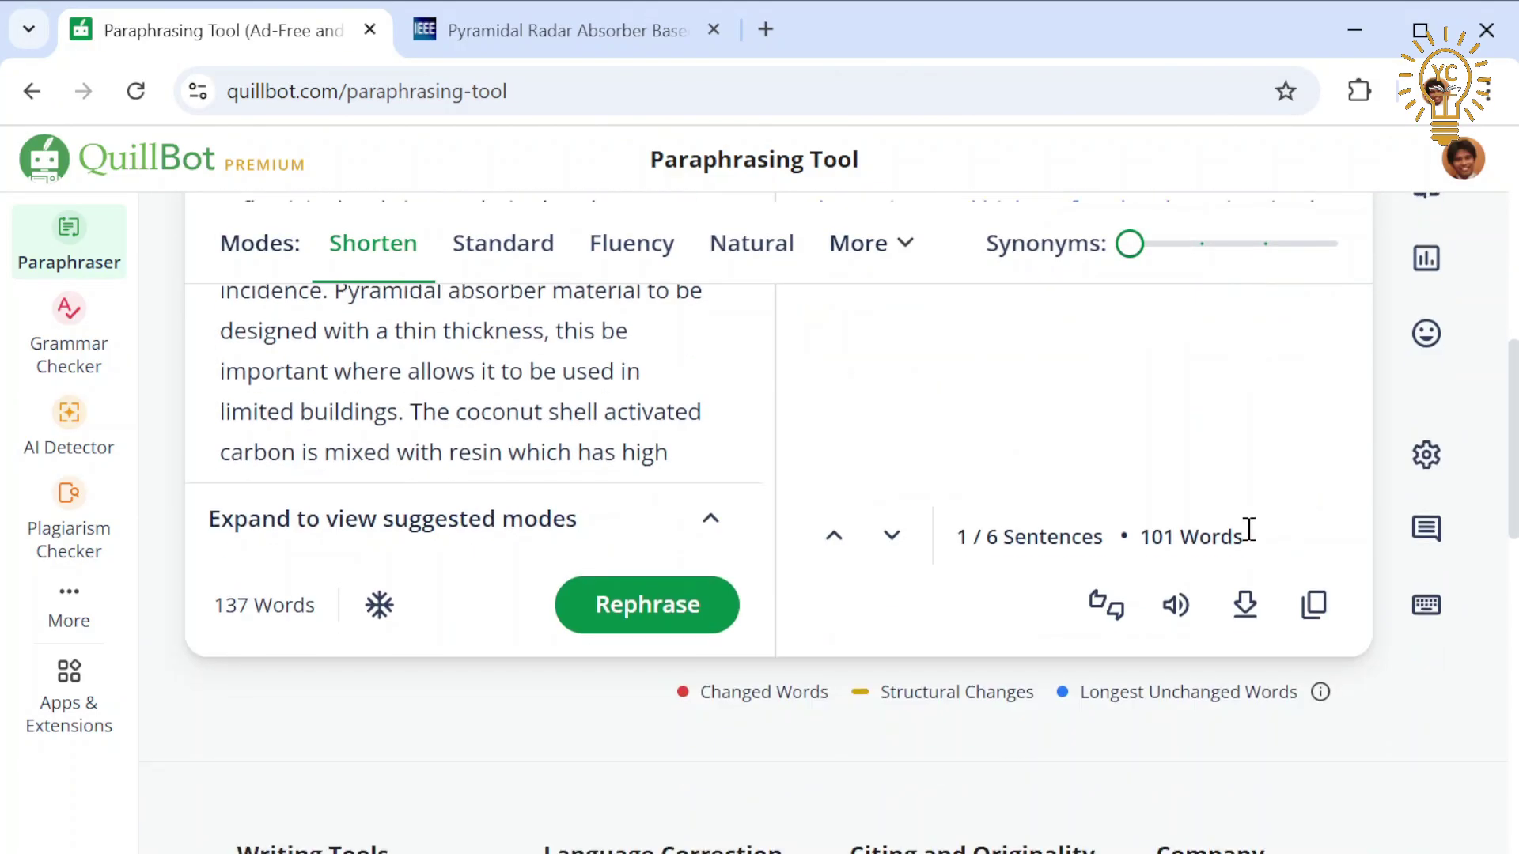
pyautogui.scroll(10, 1248, 528)
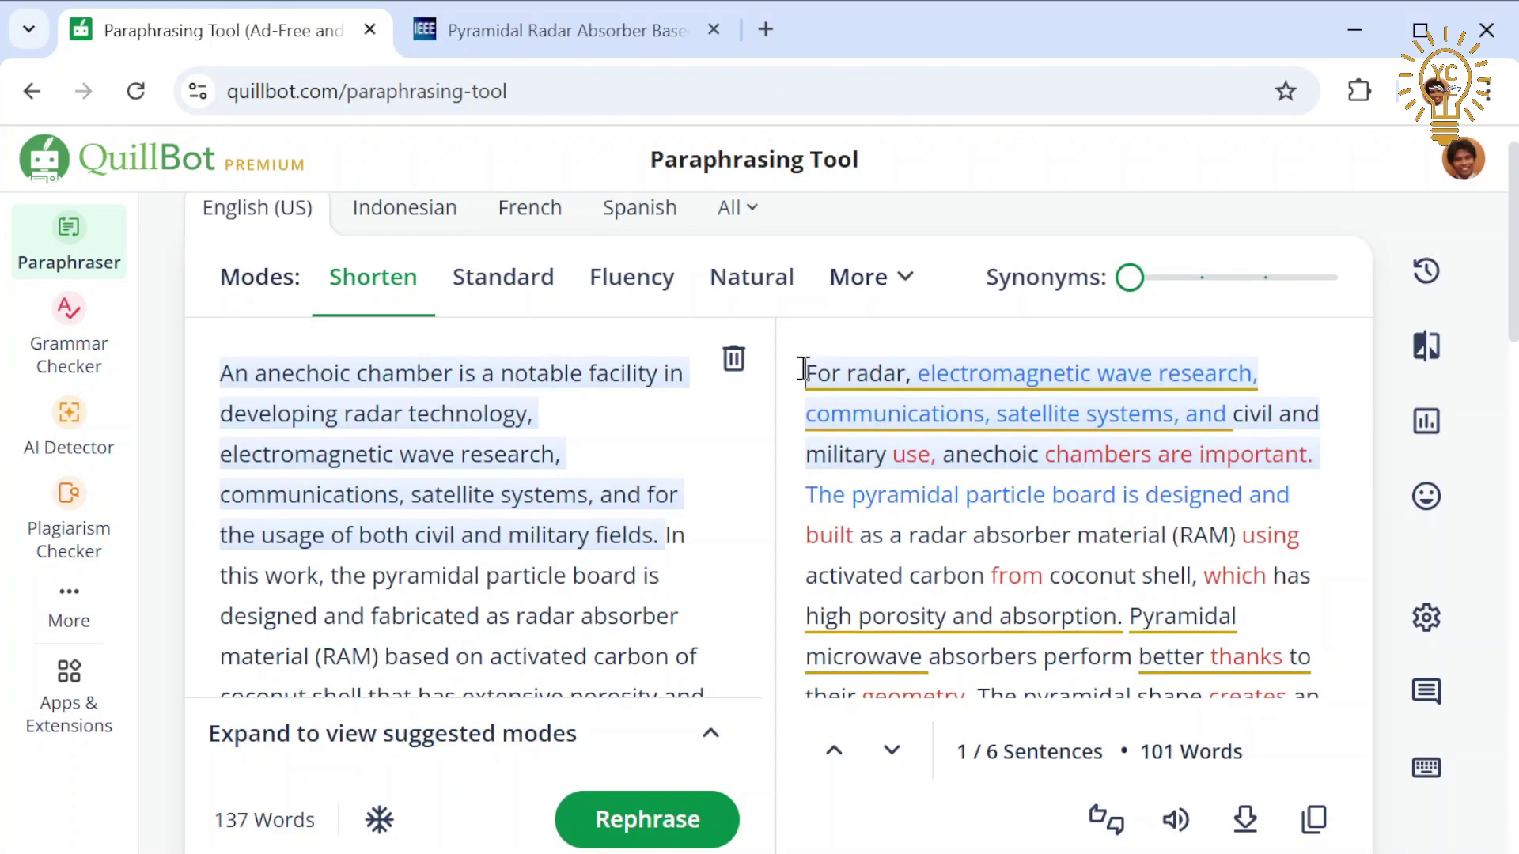
# Step: Select the shortened paraphrase in the output from its beginning through its last sentence
pyautogui.hotkey('ctrl', 'a')
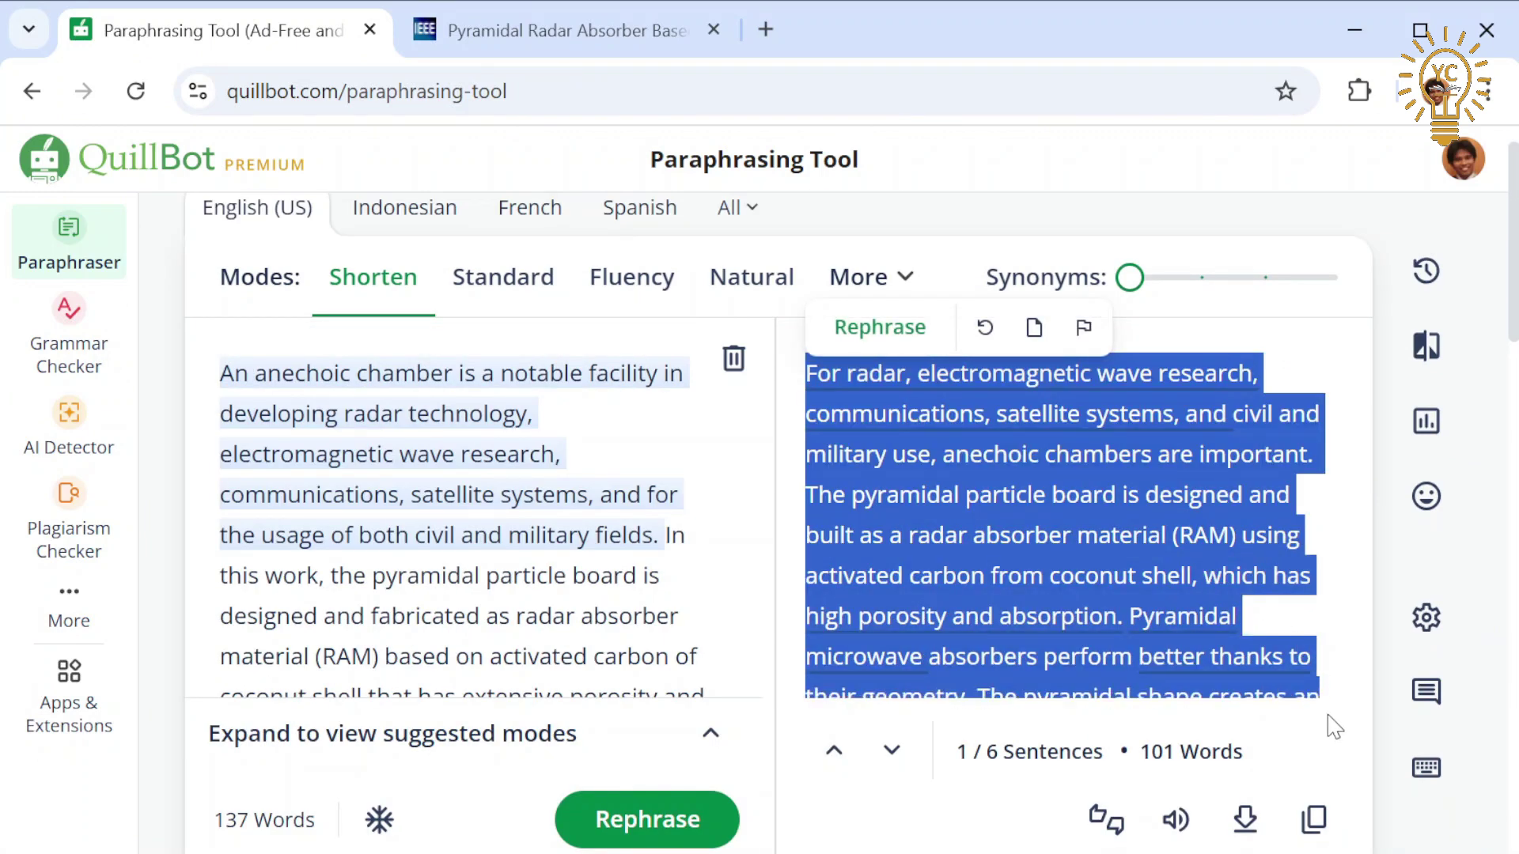
pyautogui.scroll(-4, 1365, 487)
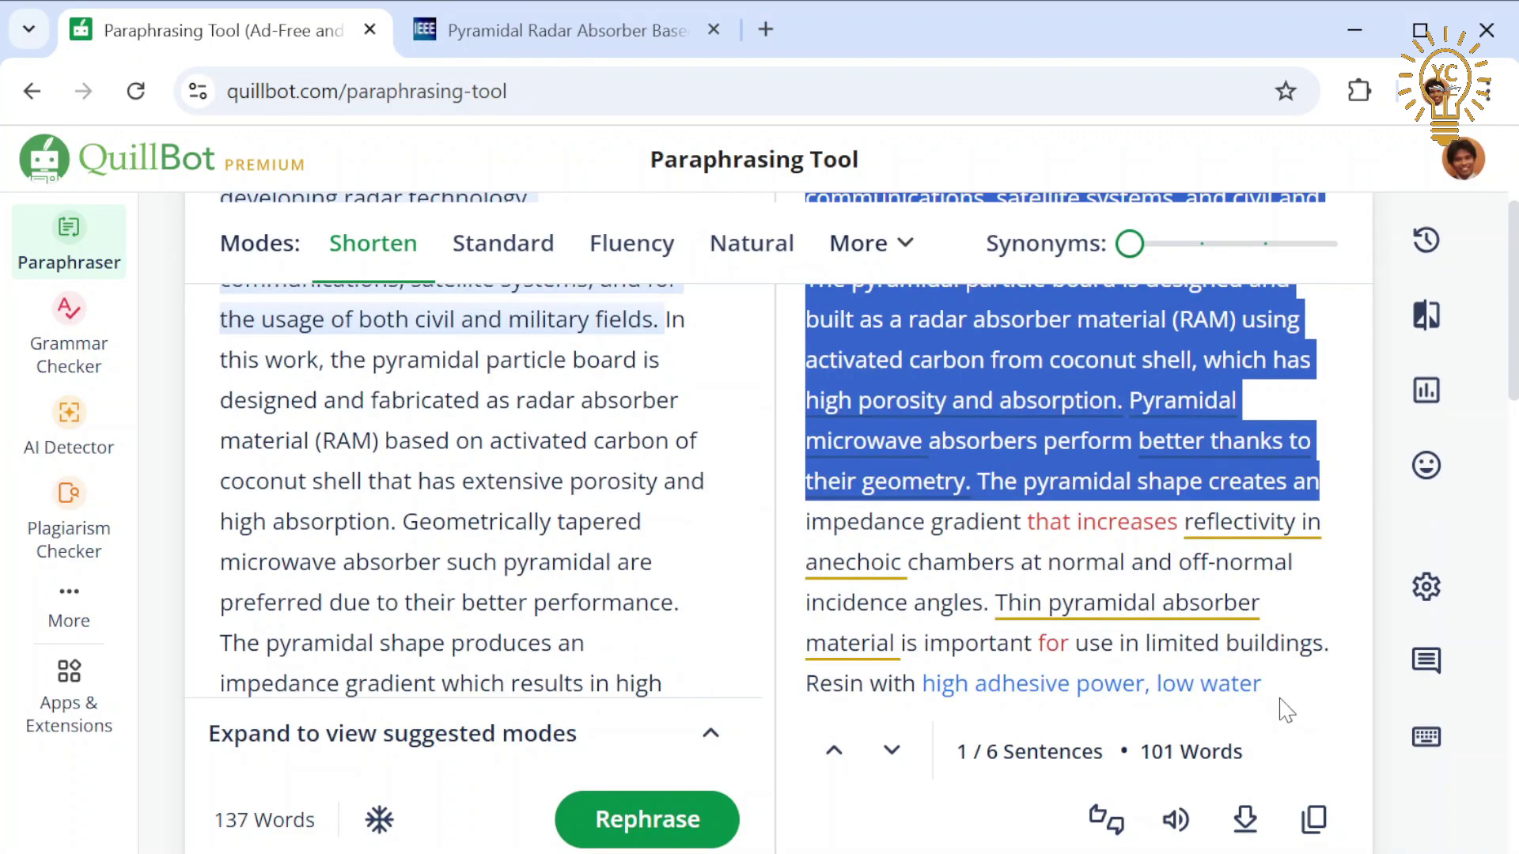
pyautogui.scroll(-4, 1285, 710)
pyautogui.moveTo(1210, 508); pyautogui.dragTo(803, 170)
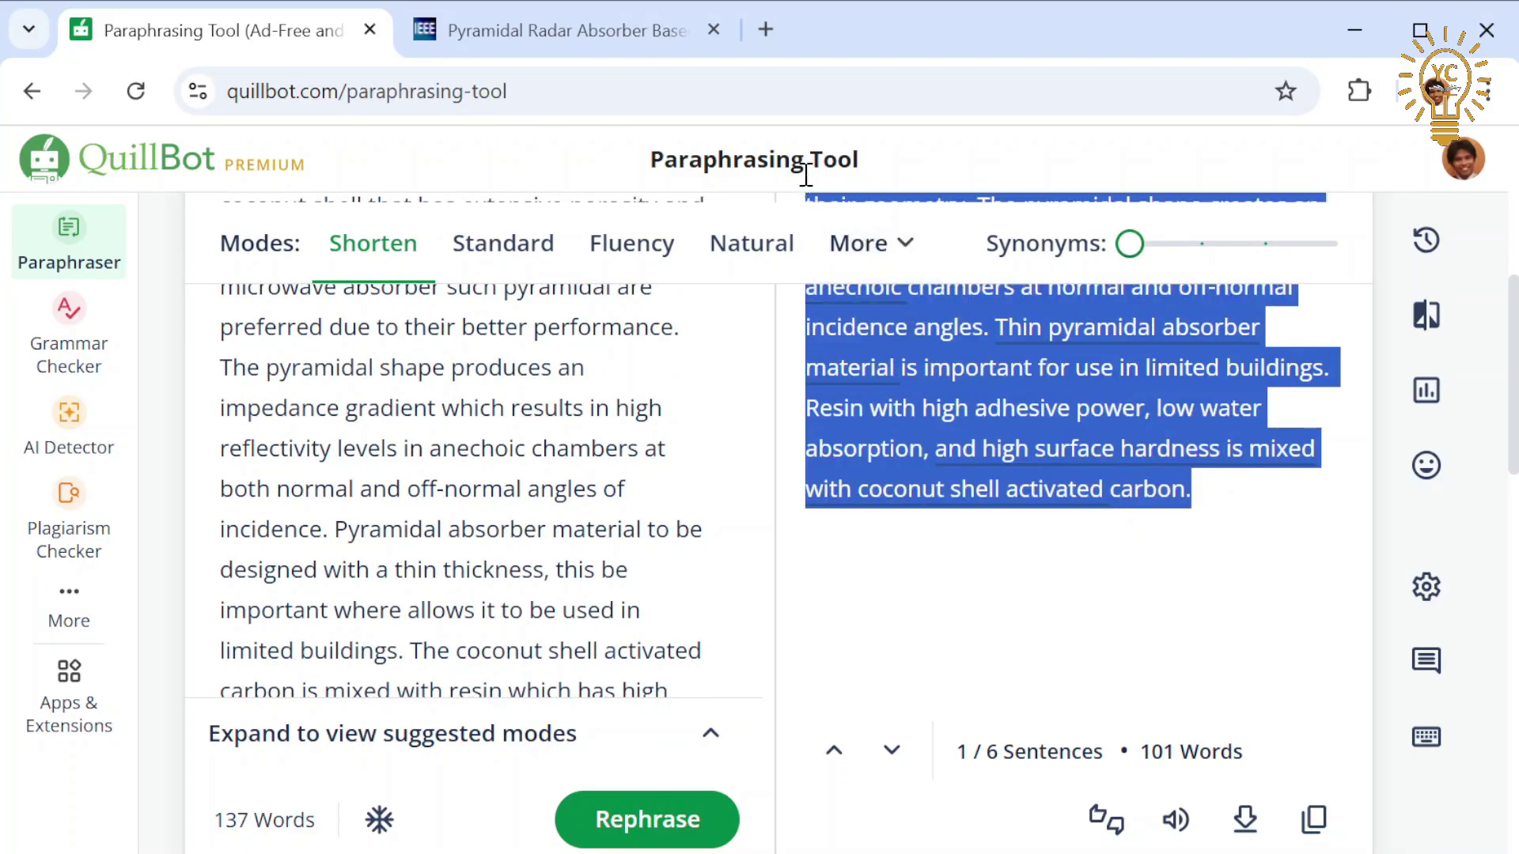
pyautogui.scroll(3, 889, 507)
pyautogui.scroll(4, 888, 506)
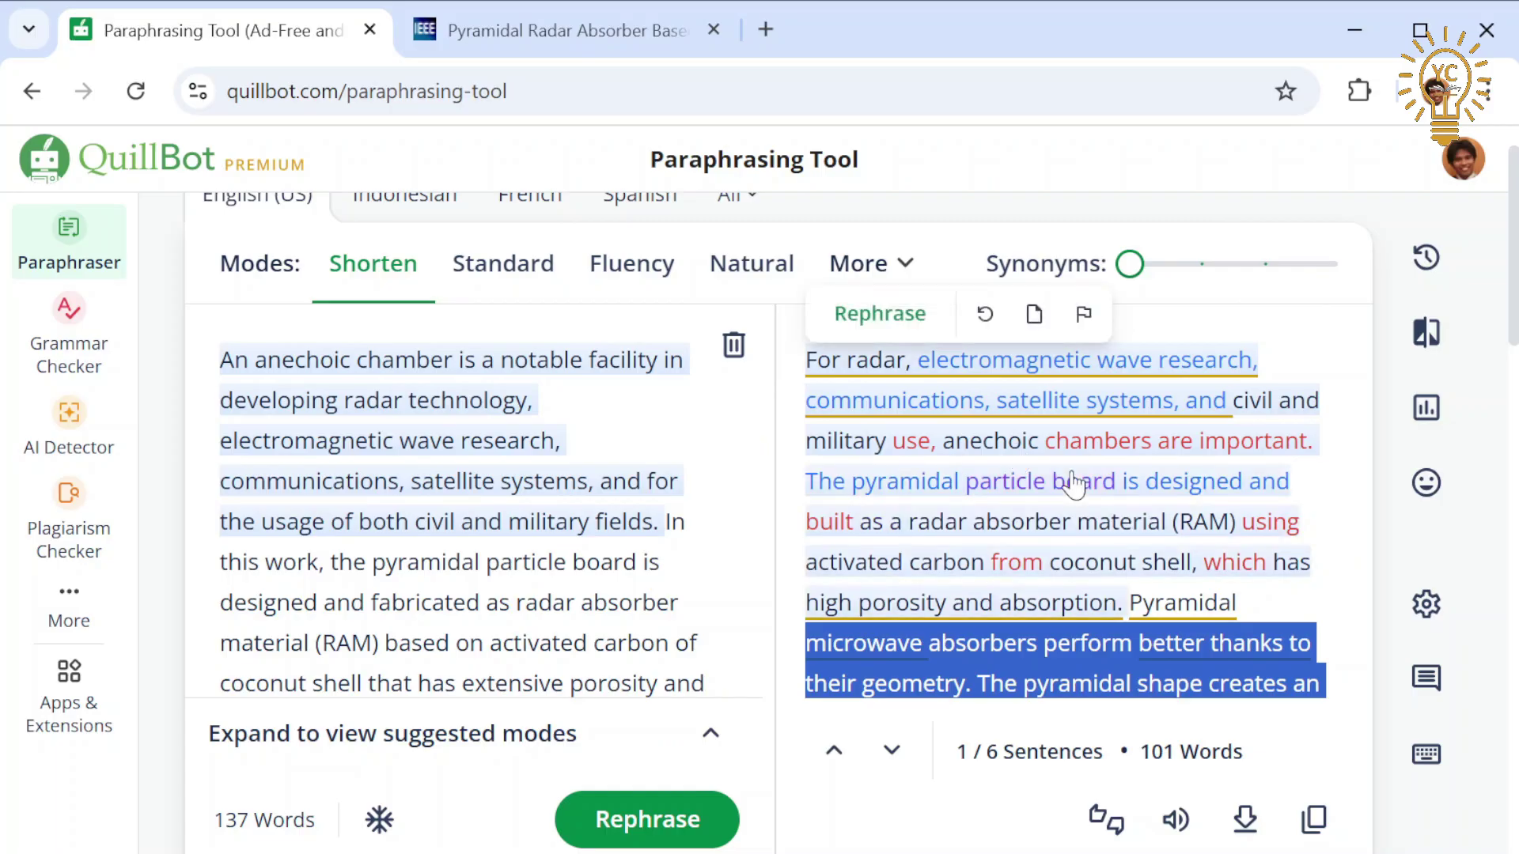
# Step: Leave QuillBot, go to smodin.io and open its Rewrite tool
pyautogui.hotkey('alt', 'Left')
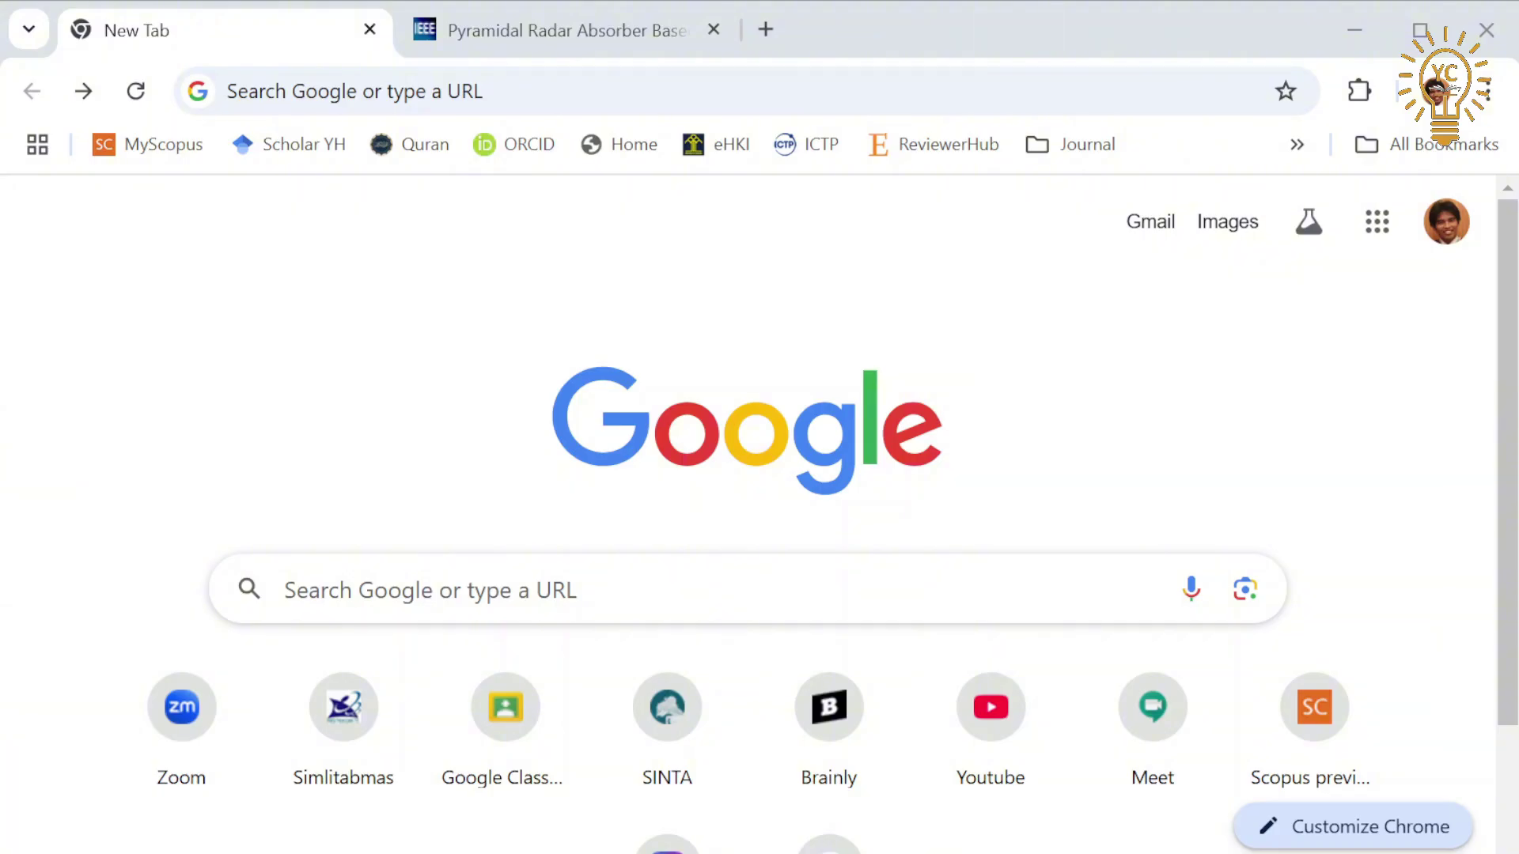
pyautogui.click(339, 78)
pyautogui.write('smodin.io')
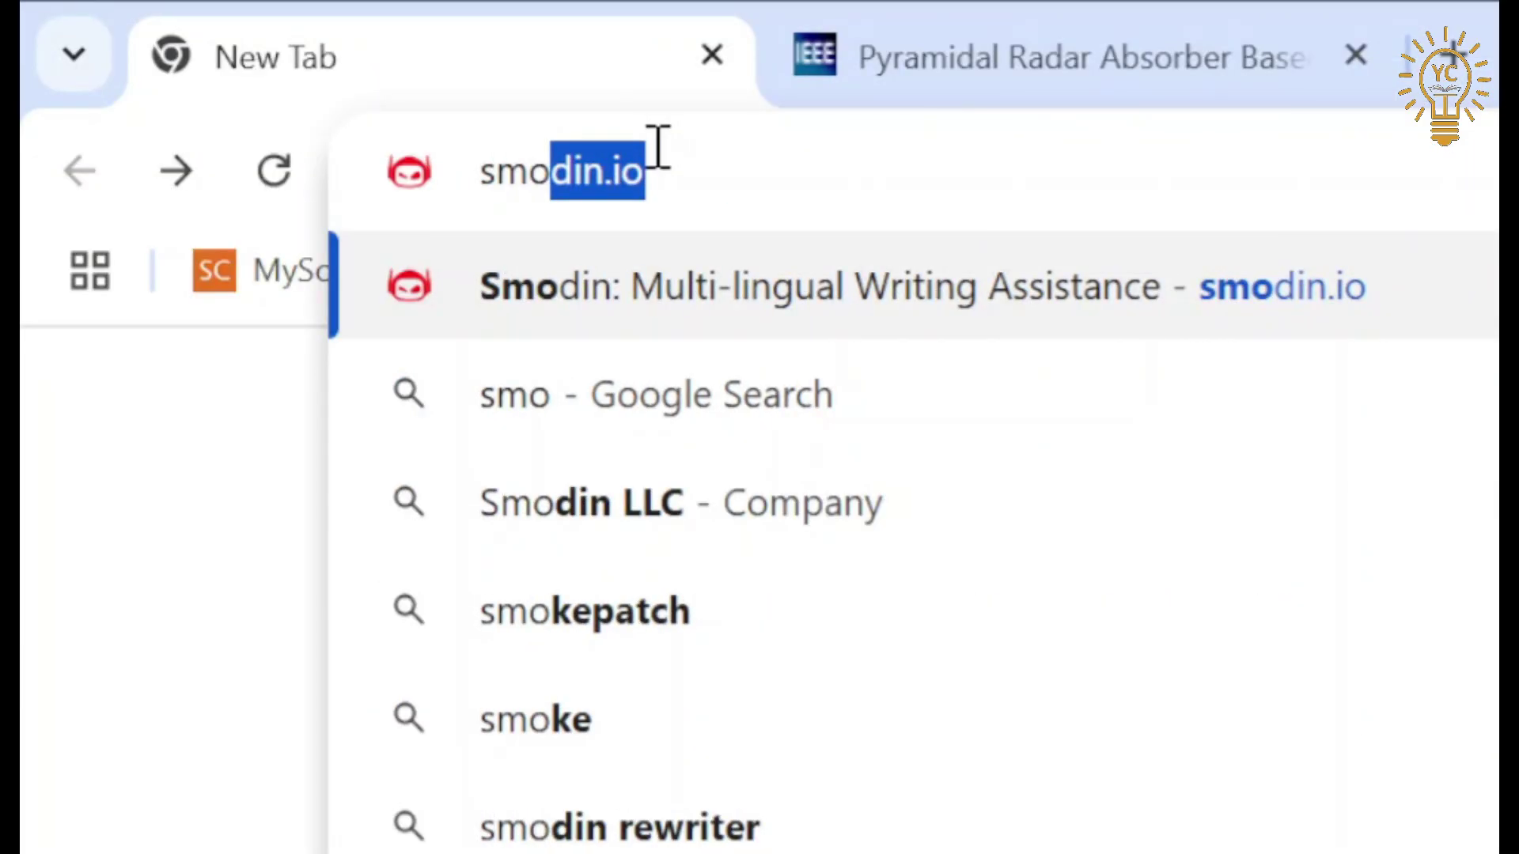
pyautogui.press('Return')
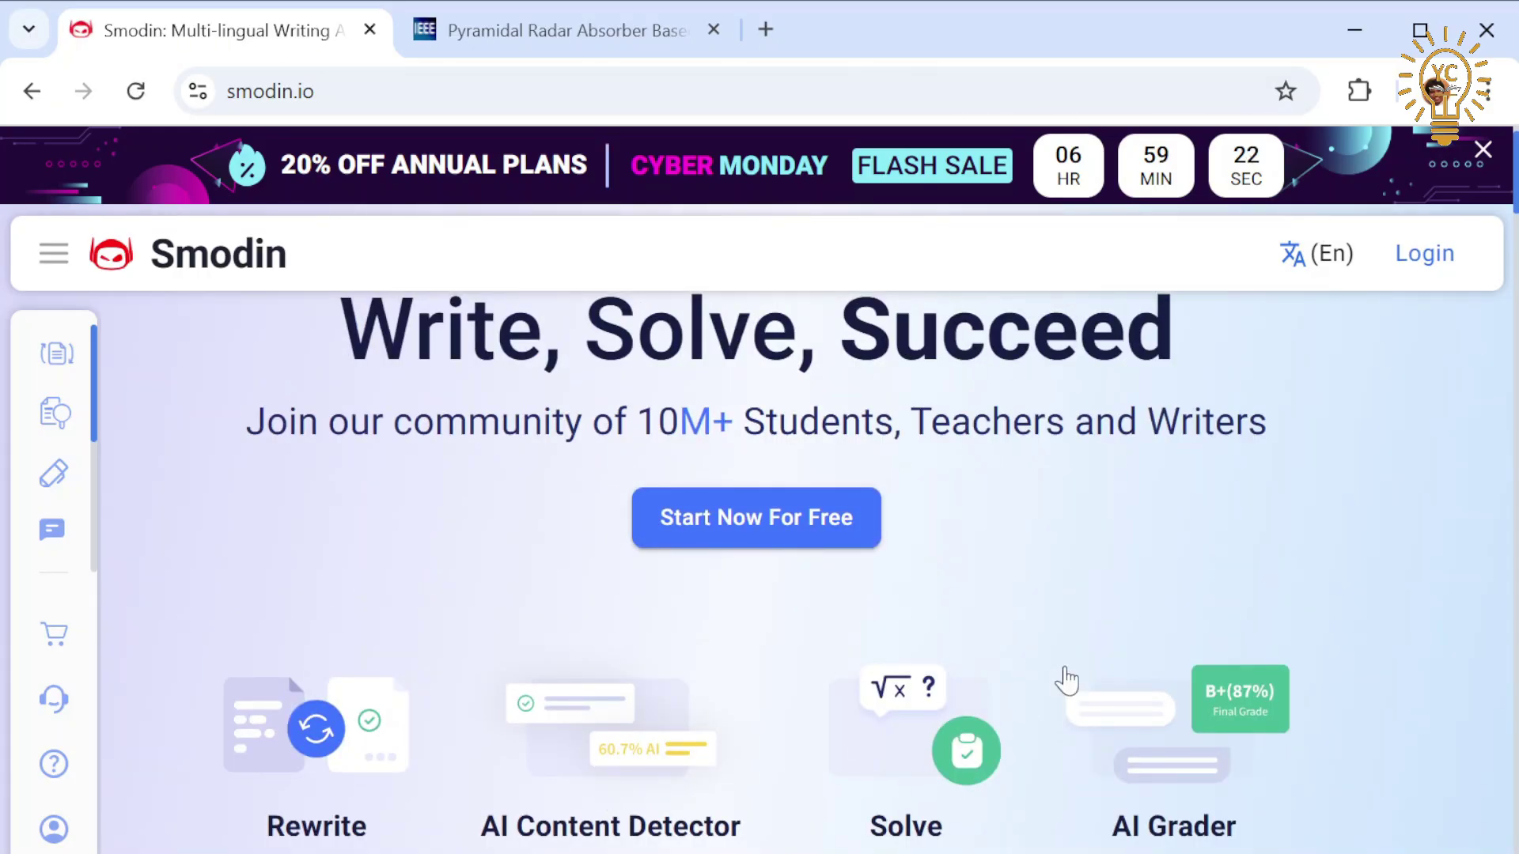
pyautogui.scroll(-1, 1066, 678)
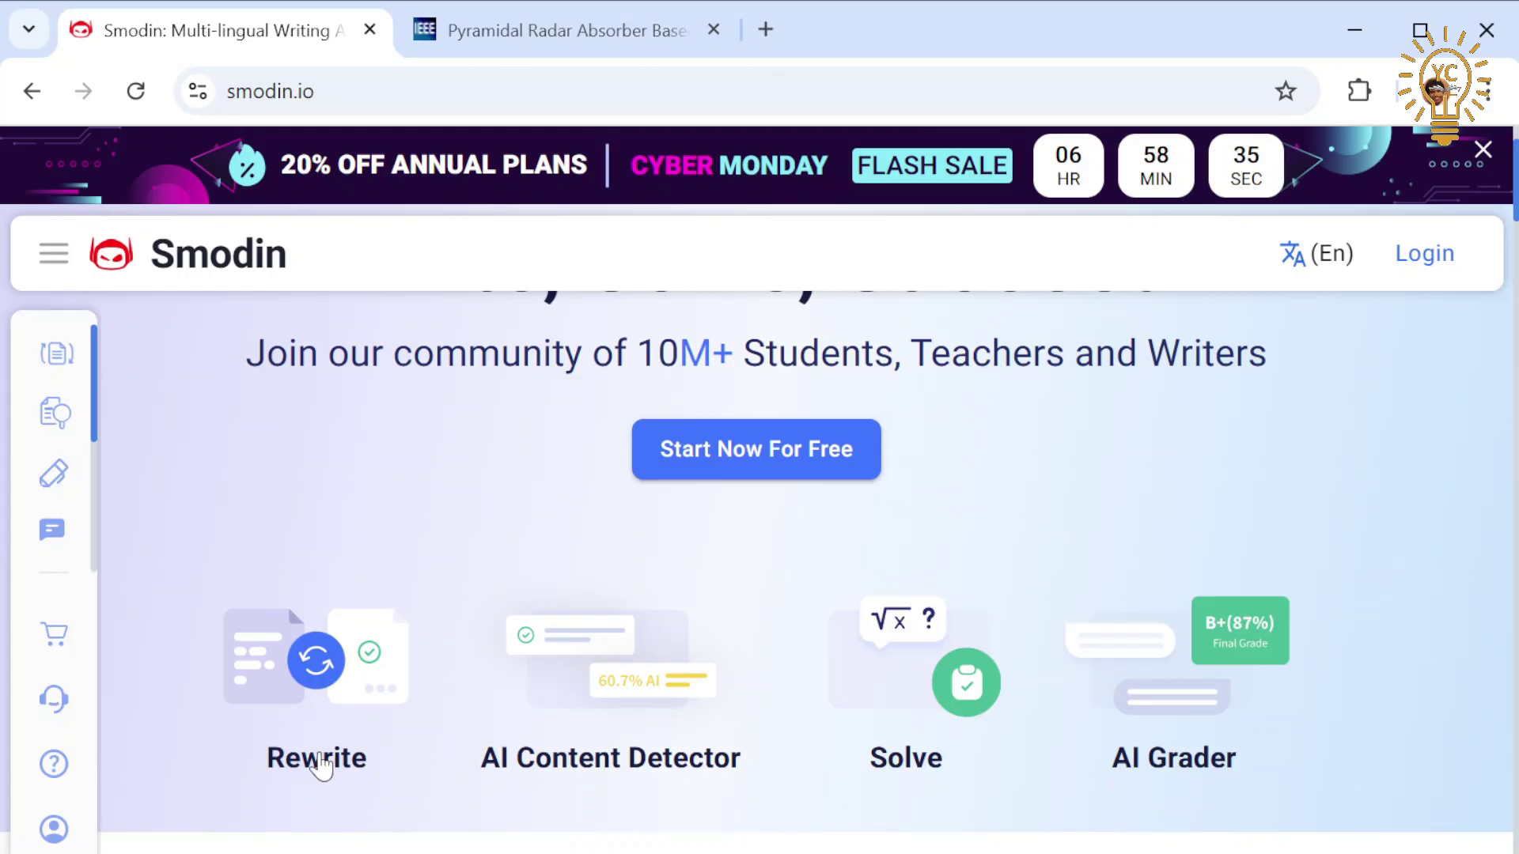
pyautogui.click(320, 761)
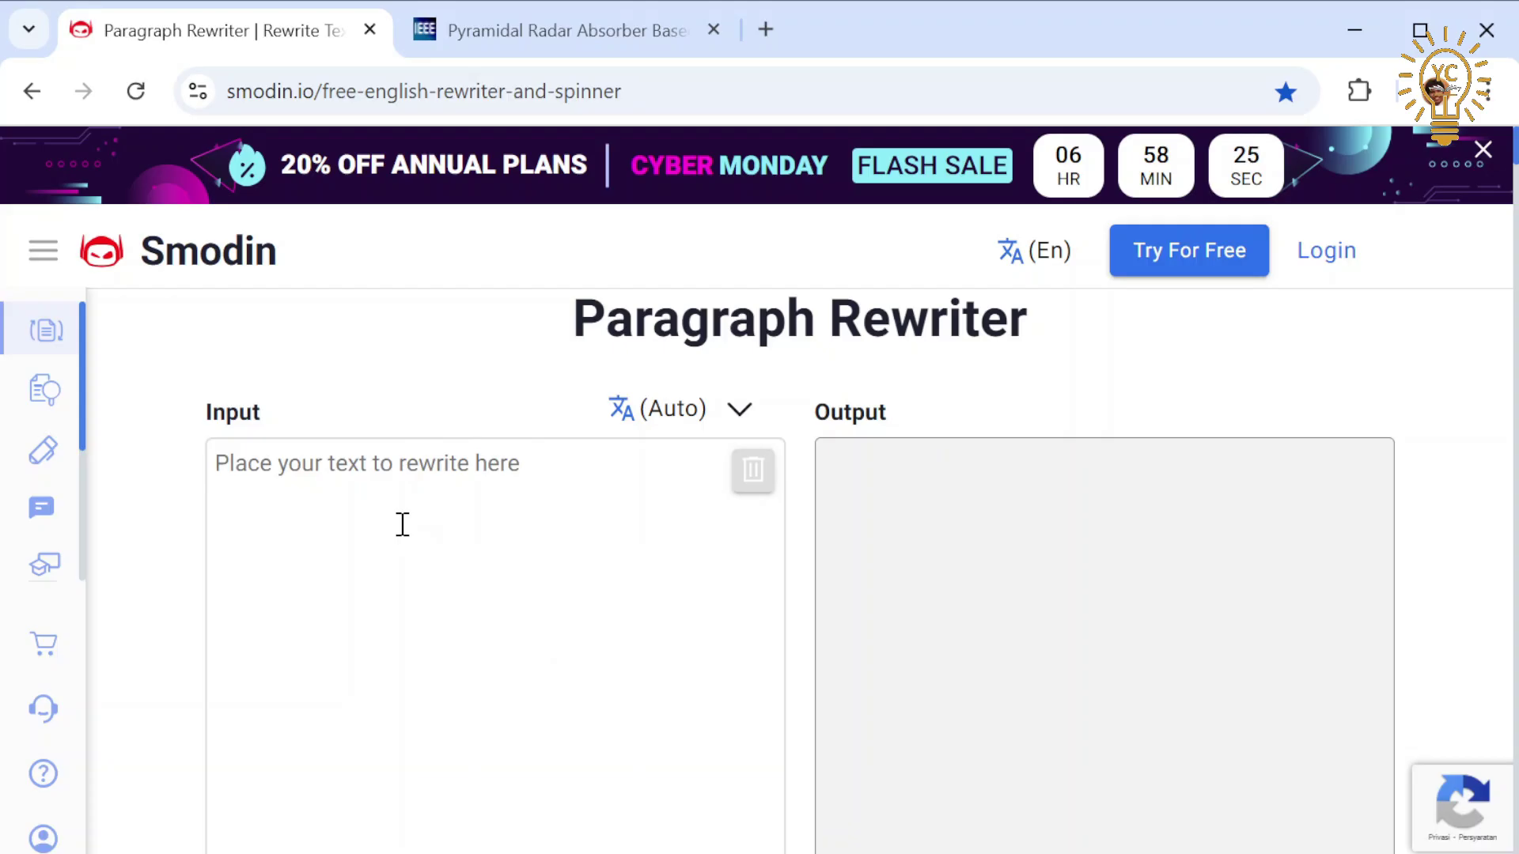
# Step: Browse the rewriter's input languages as far as Indonesian and look over its upload, method and strength options
pyautogui.click(742, 412)
pyautogui.scroll(-4, 760, 585)
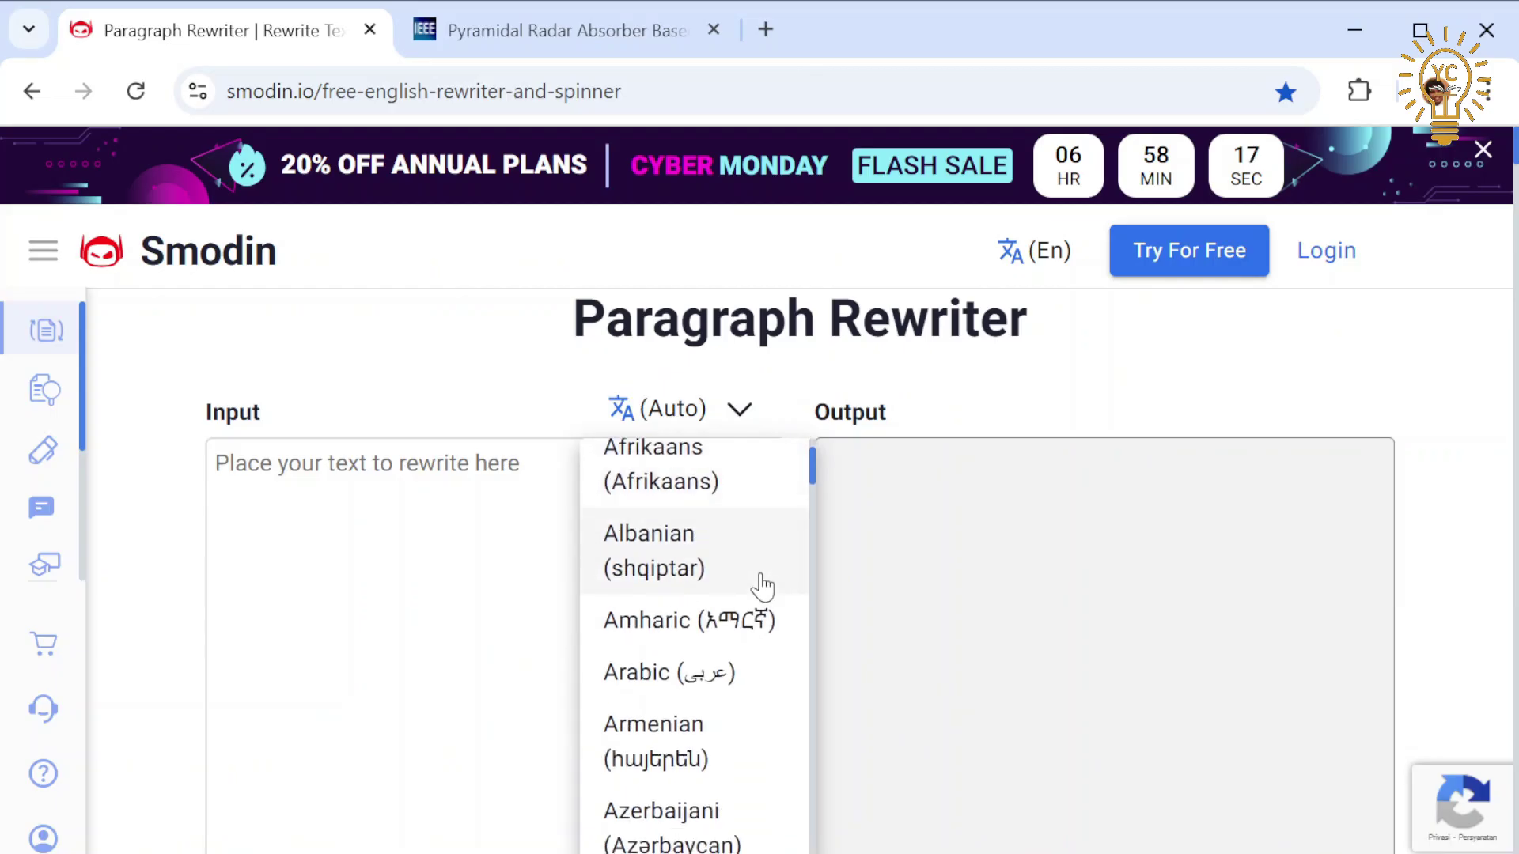
pyautogui.scroll(-6, 762, 587)
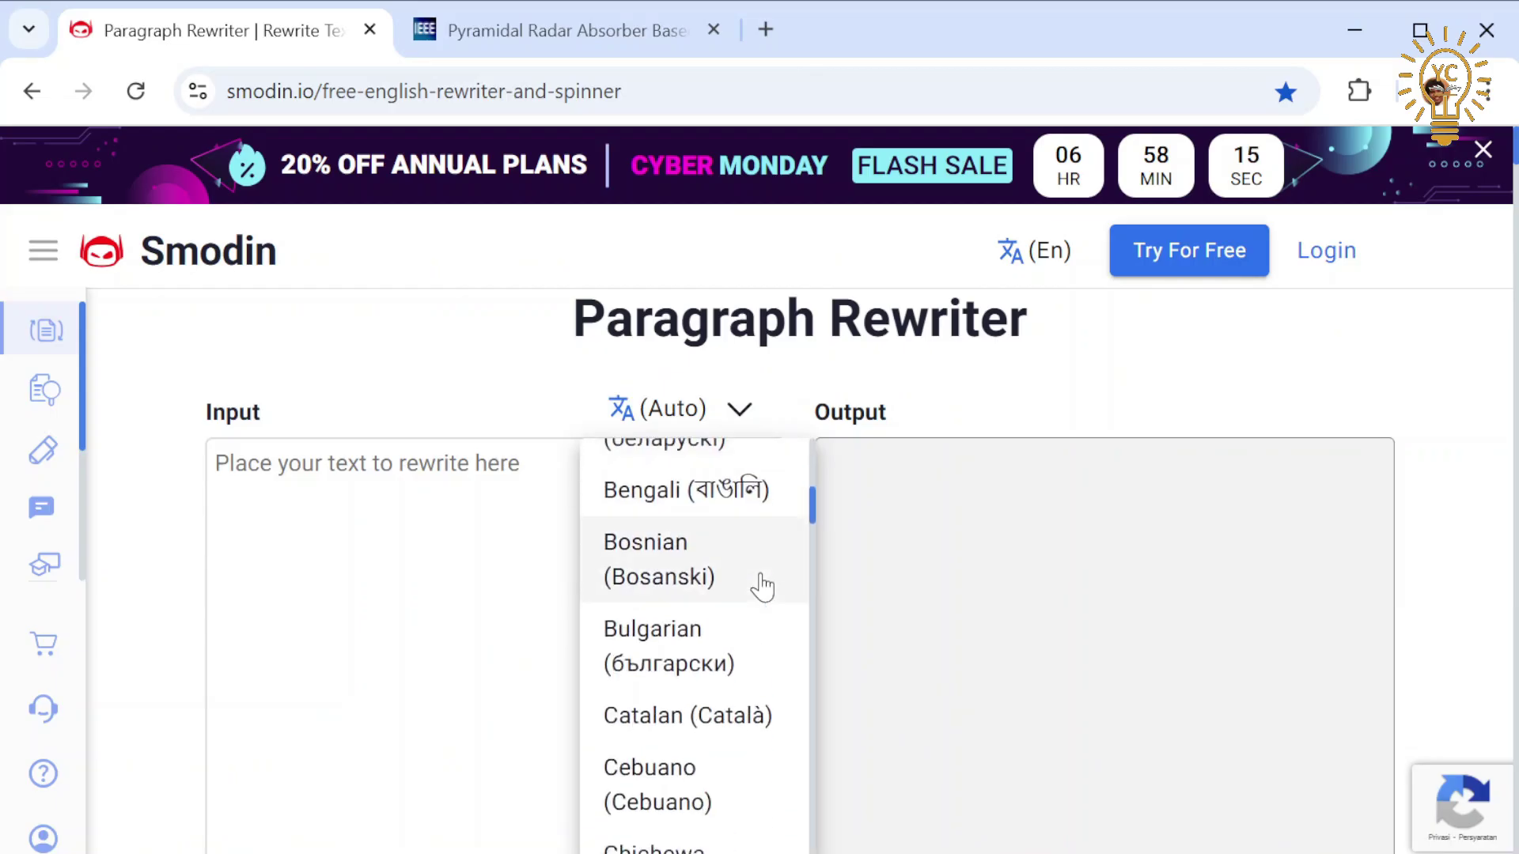
pyautogui.scroll(-8, 762, 587)
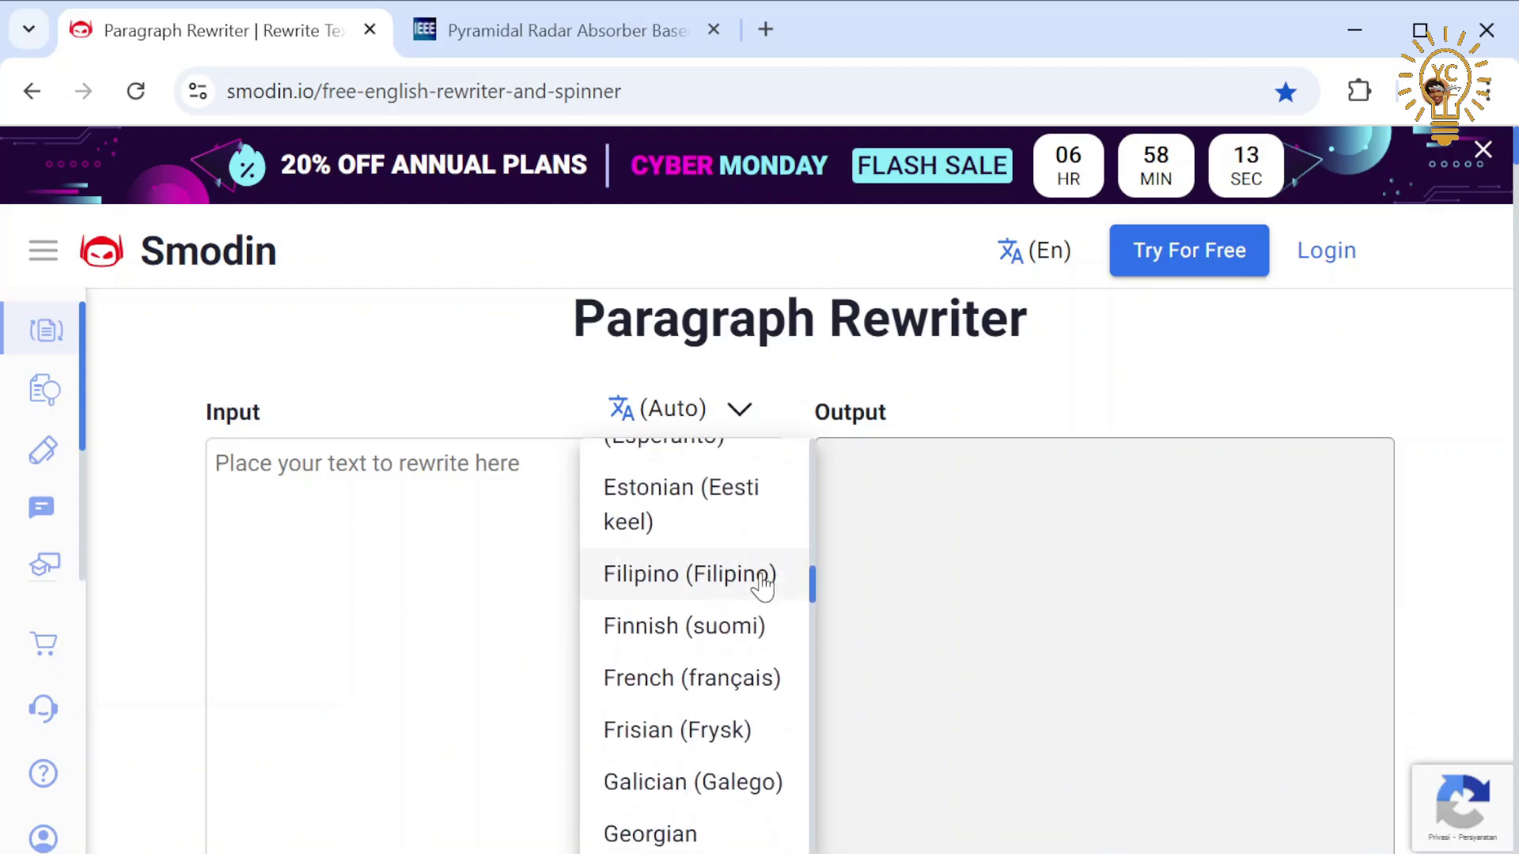
pyautogui.scroll(-4, 762, 587)
pyautogui.scroll(-5, 761, 586)
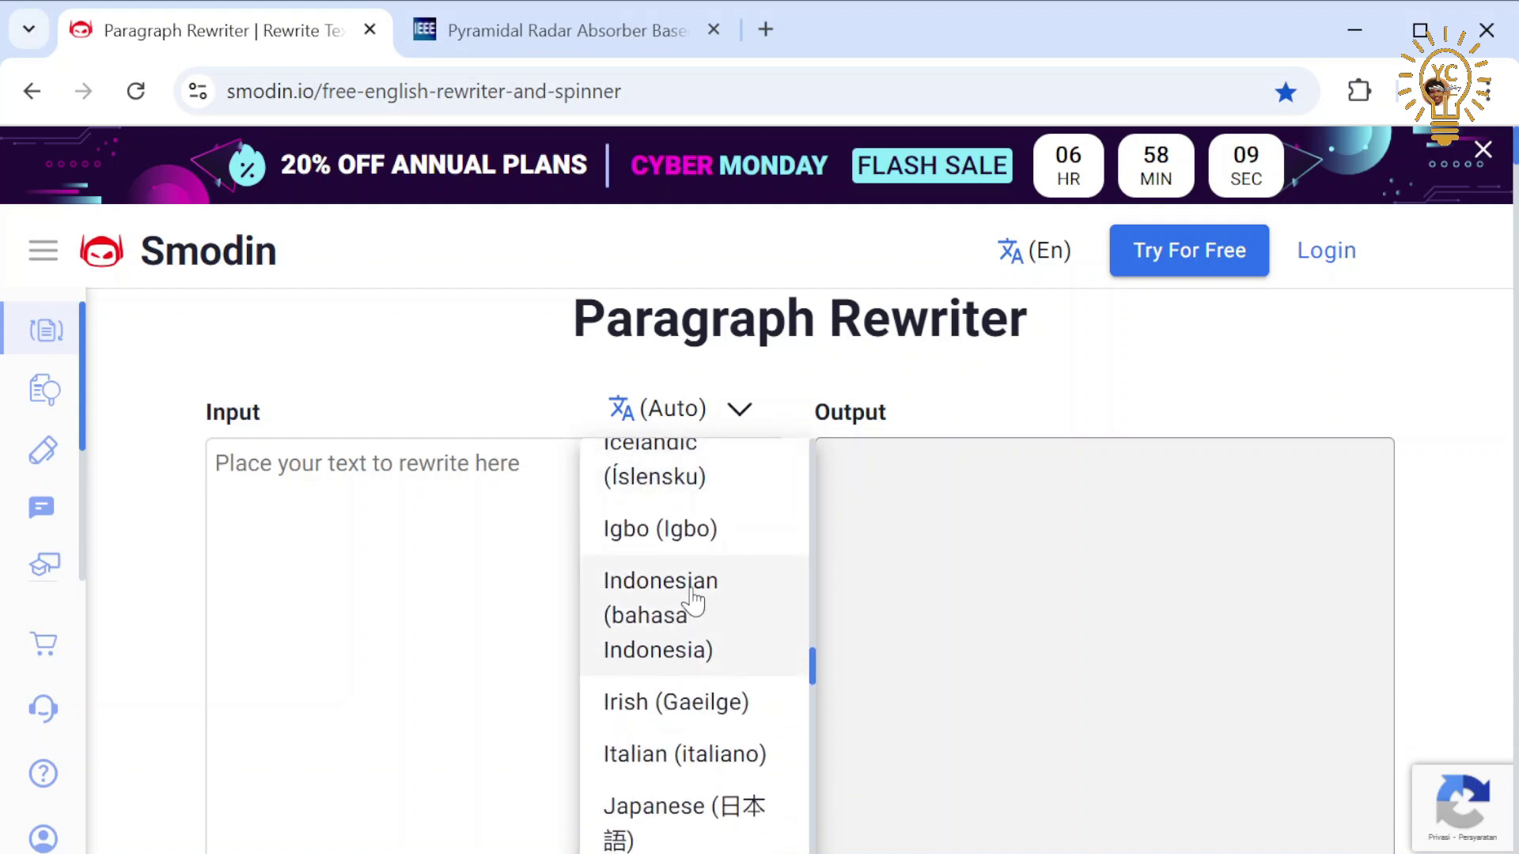
pyautogui.click(1353, 327)
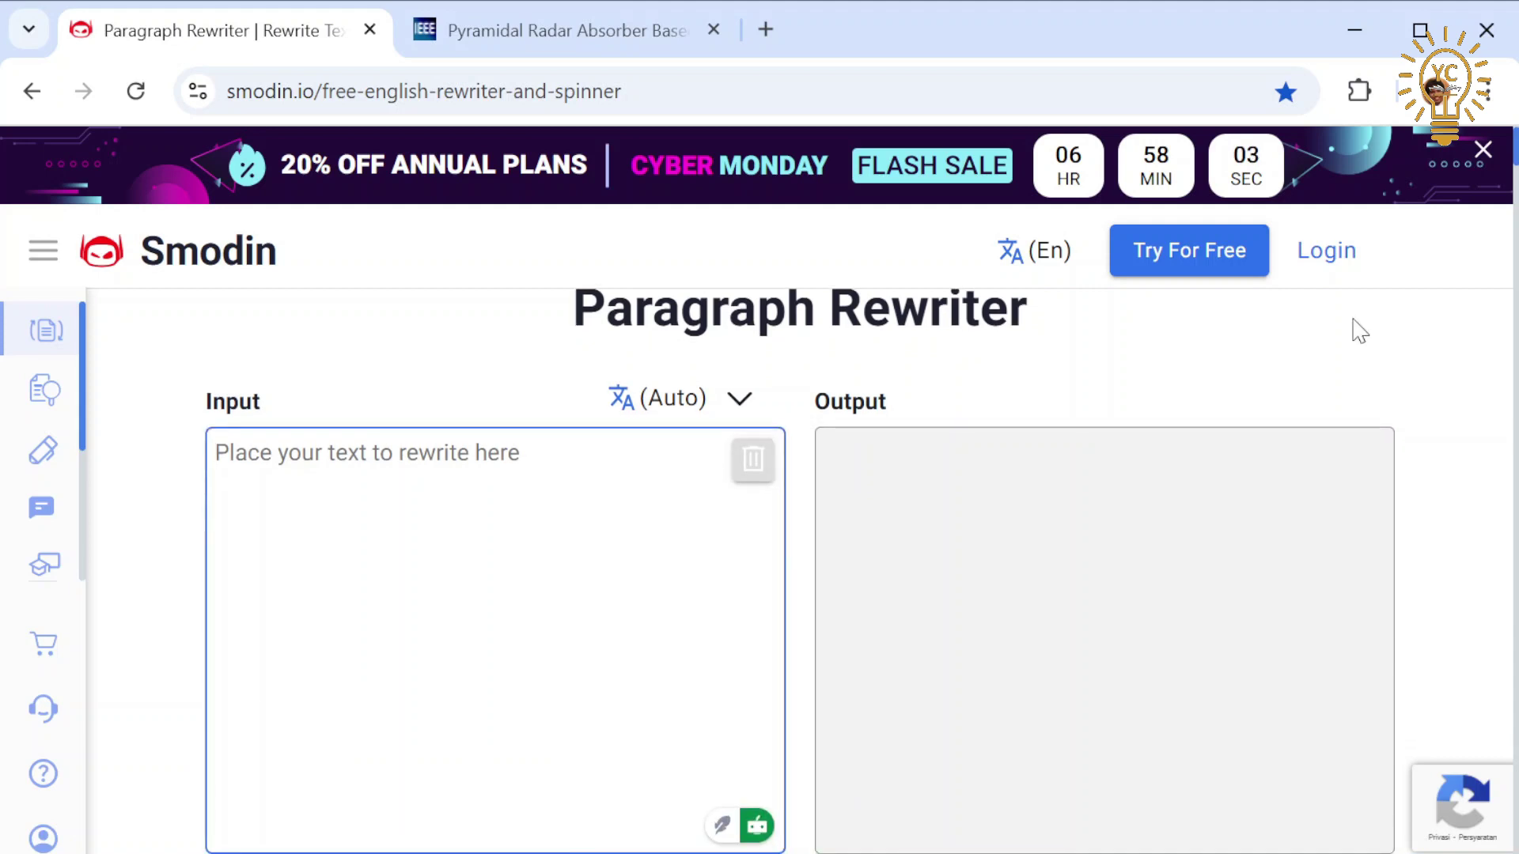
pyautogui.scroll(-3, 1274, 318)
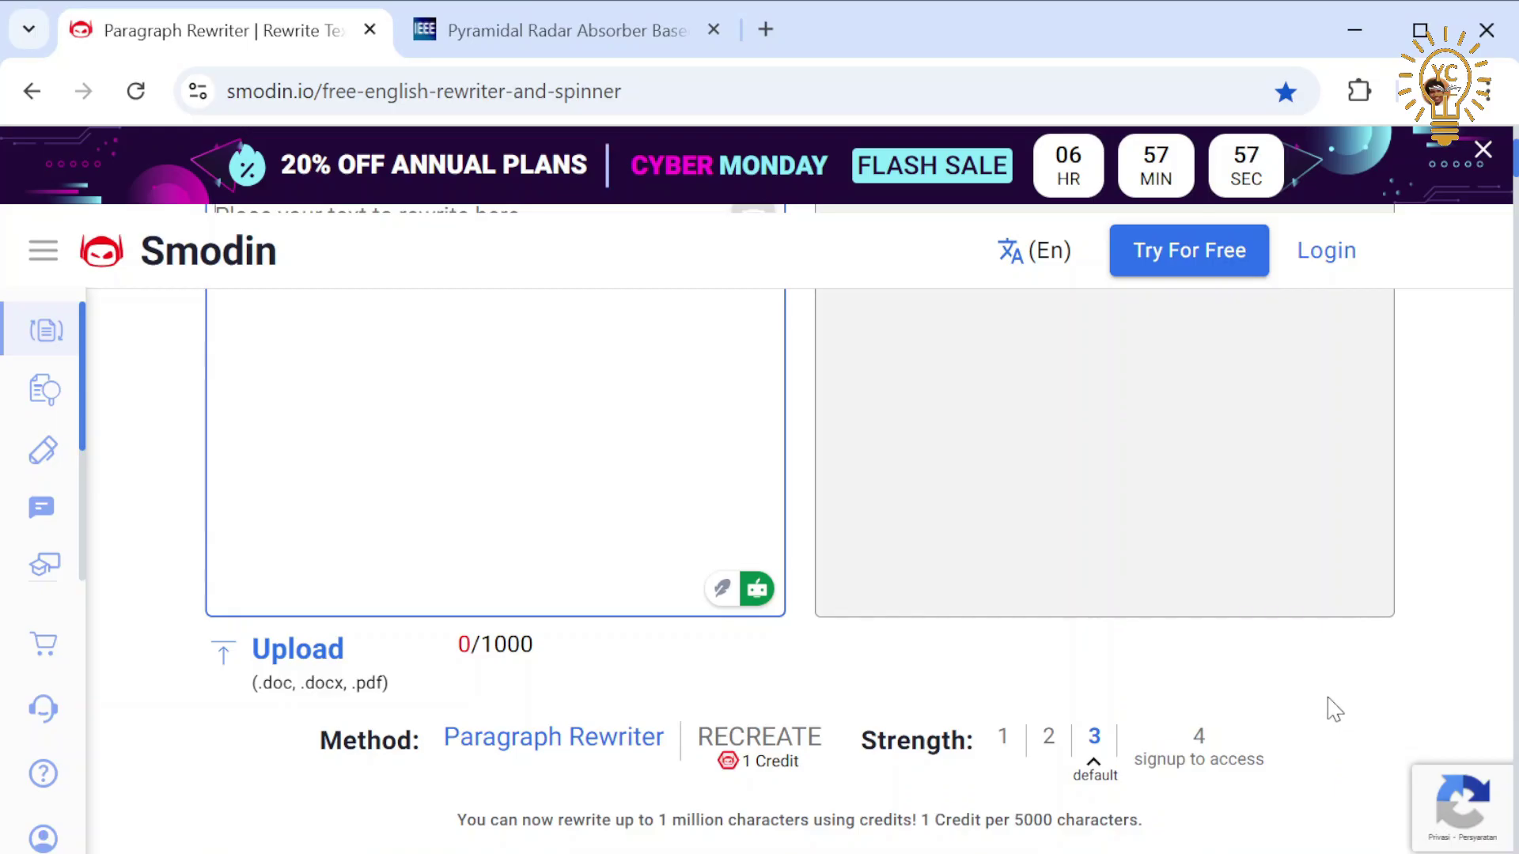
pyautogui.scroll(3, 1441, 536)
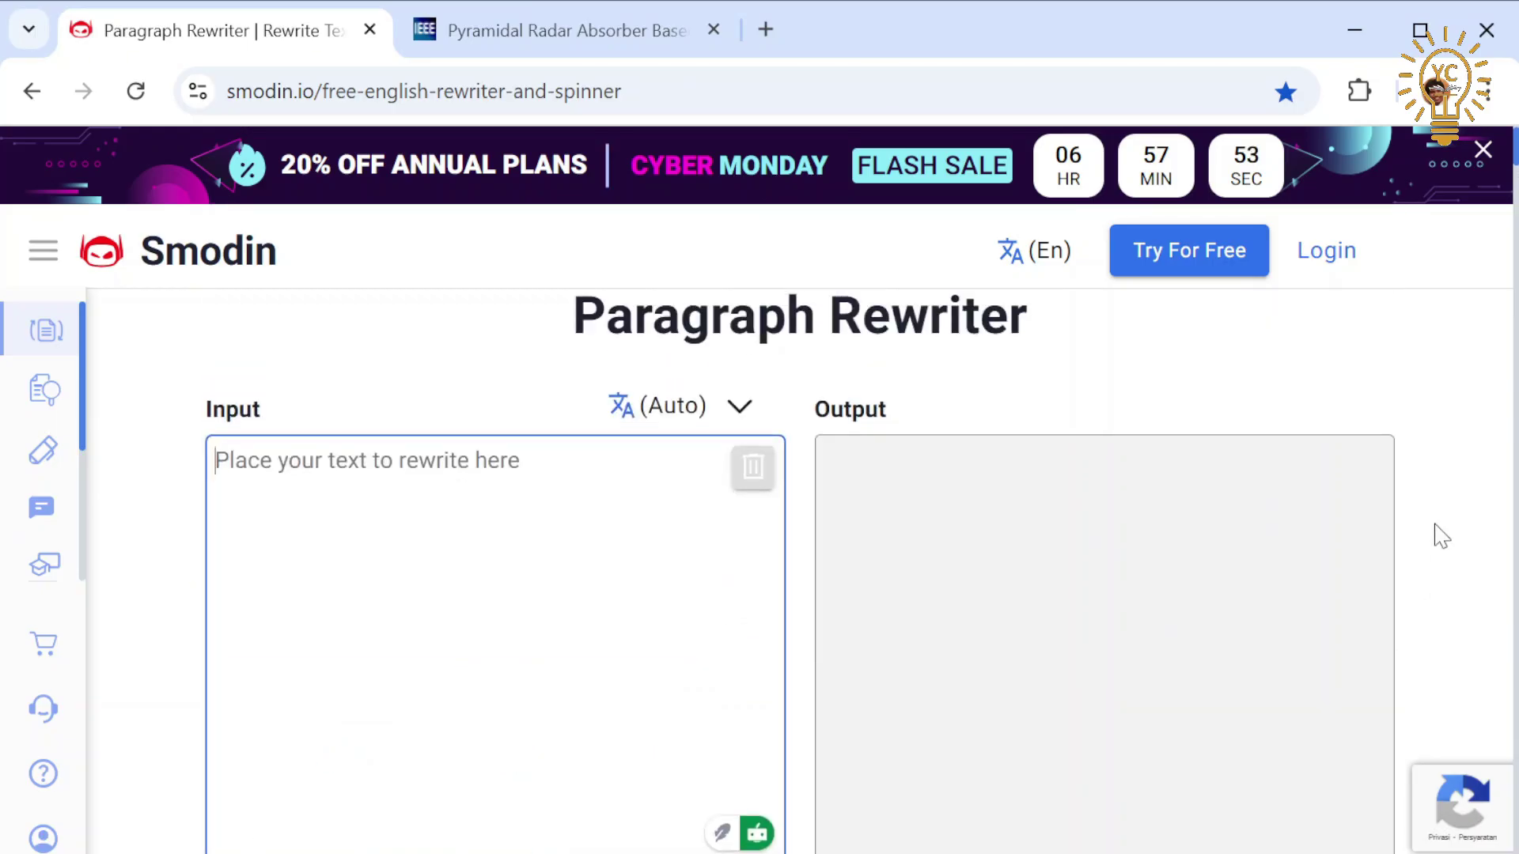
# Step: Paste the abstract from the IEEE Xplore paper into the input and rewrite it with the Paragraph Rewriter method at strength 3
pyautogui.click(558, 36)
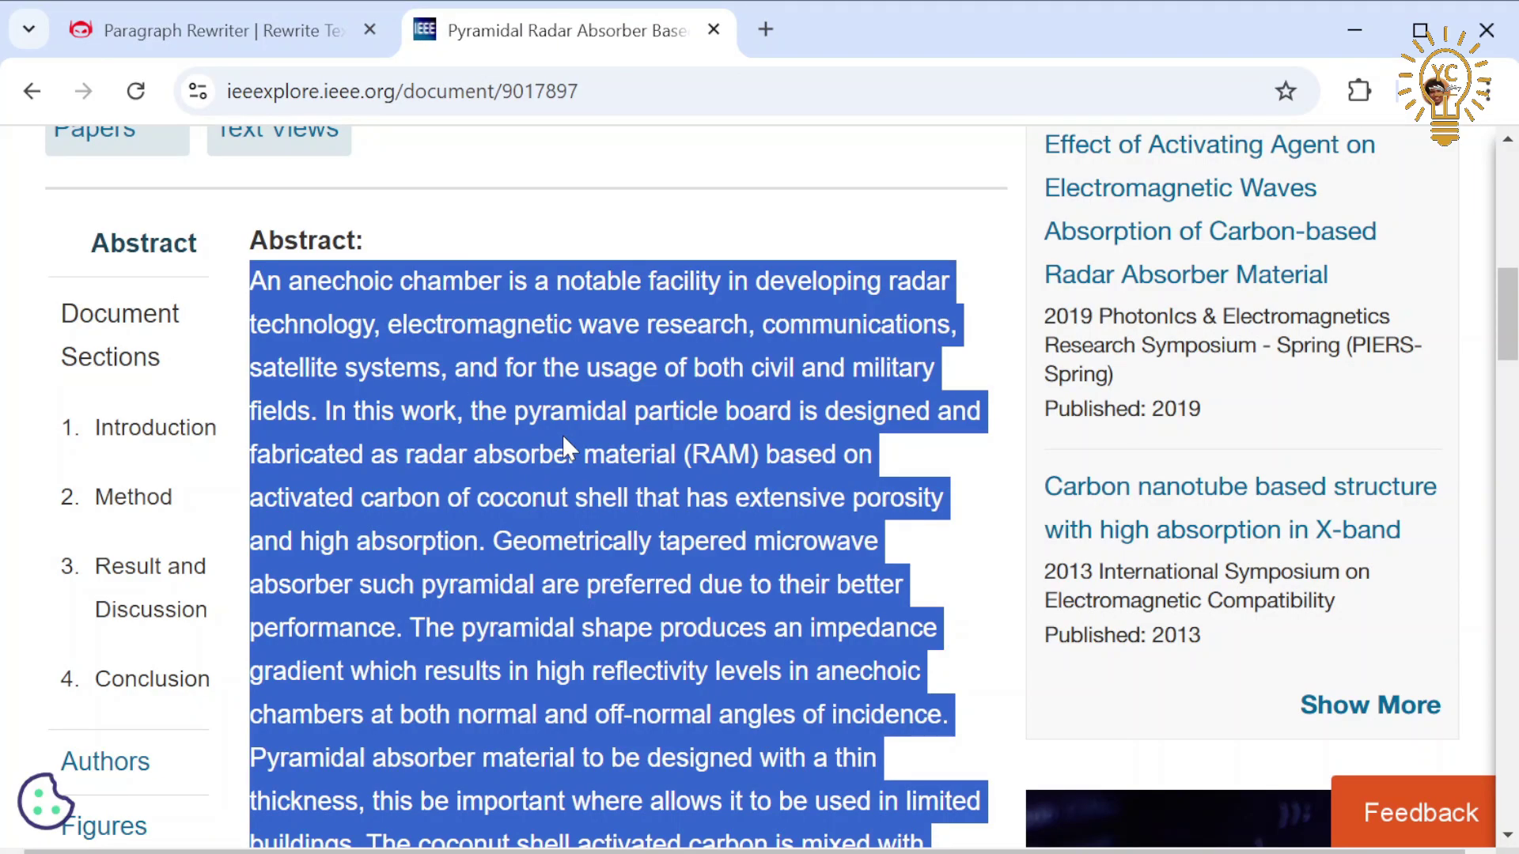
pyautogui.click(302, 23)
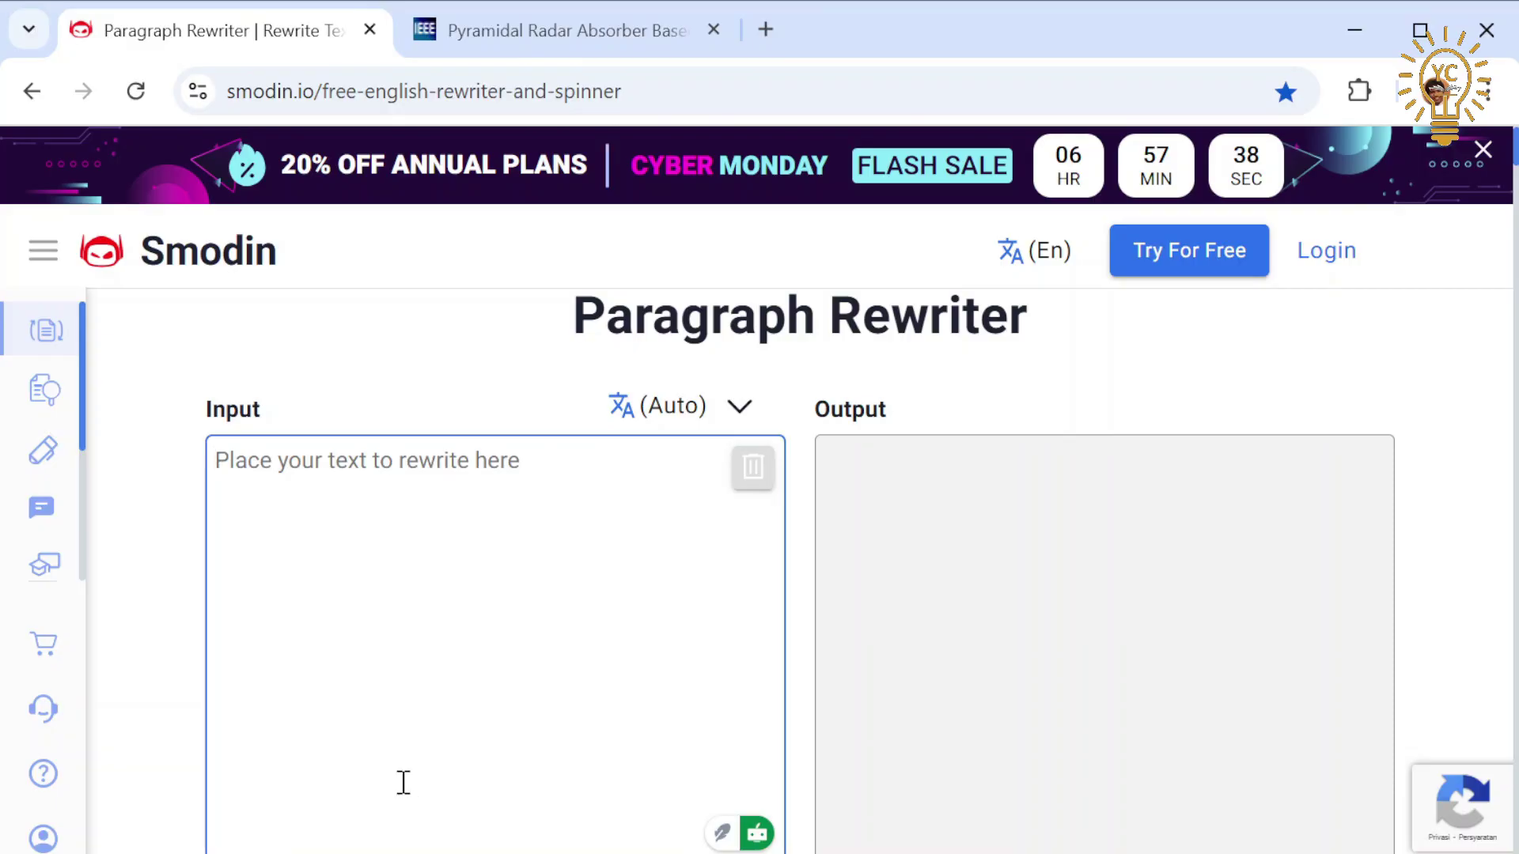
pyautogui.hotkey('ctrl', 'v')
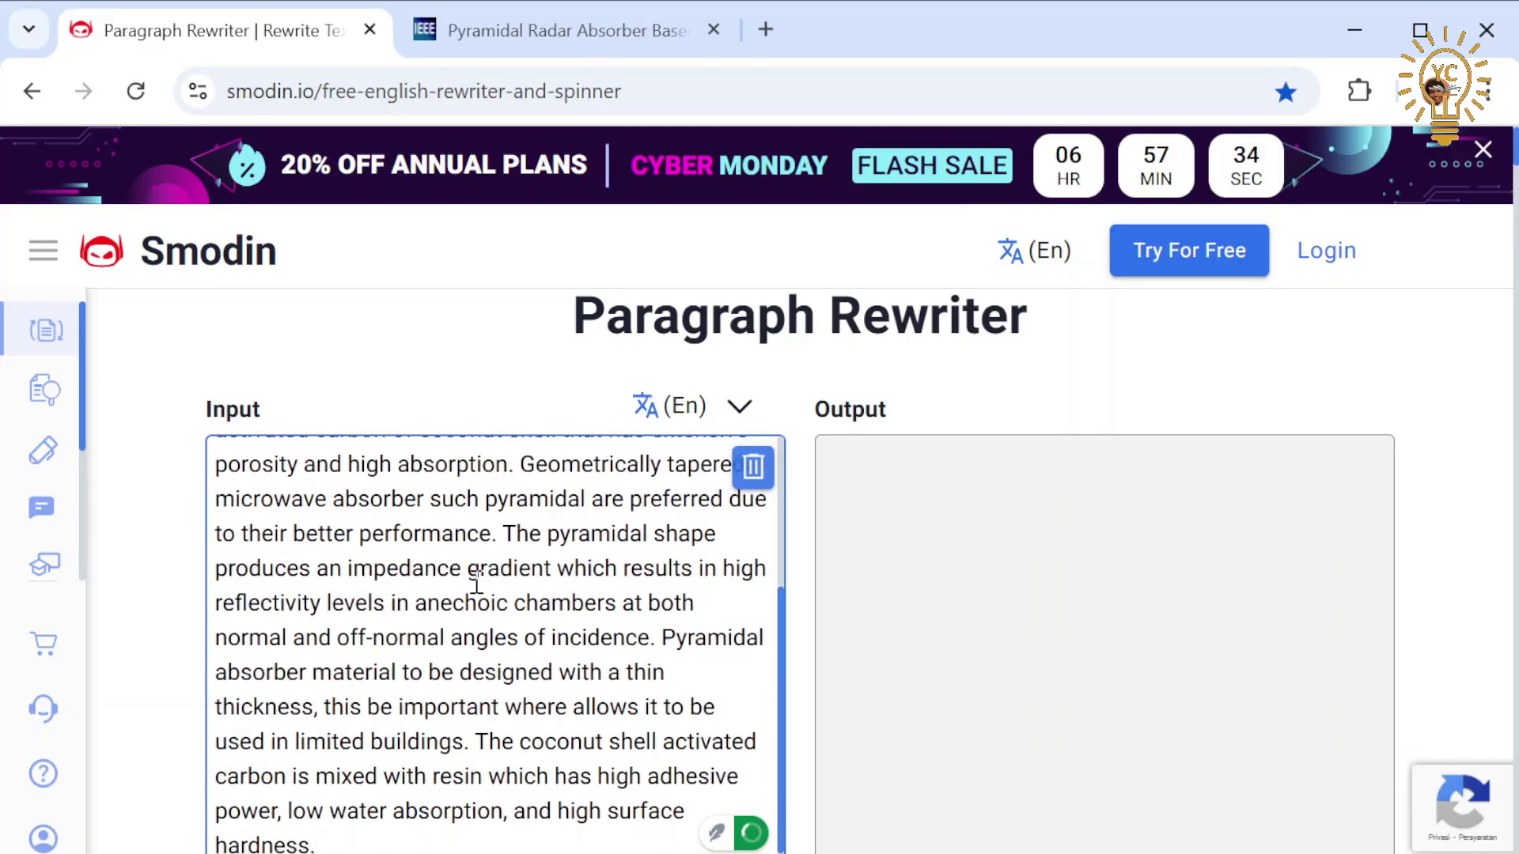
pyautogui.scroll(-1, 477, 581)
pyautogui.scroll(-4, 477, 582)
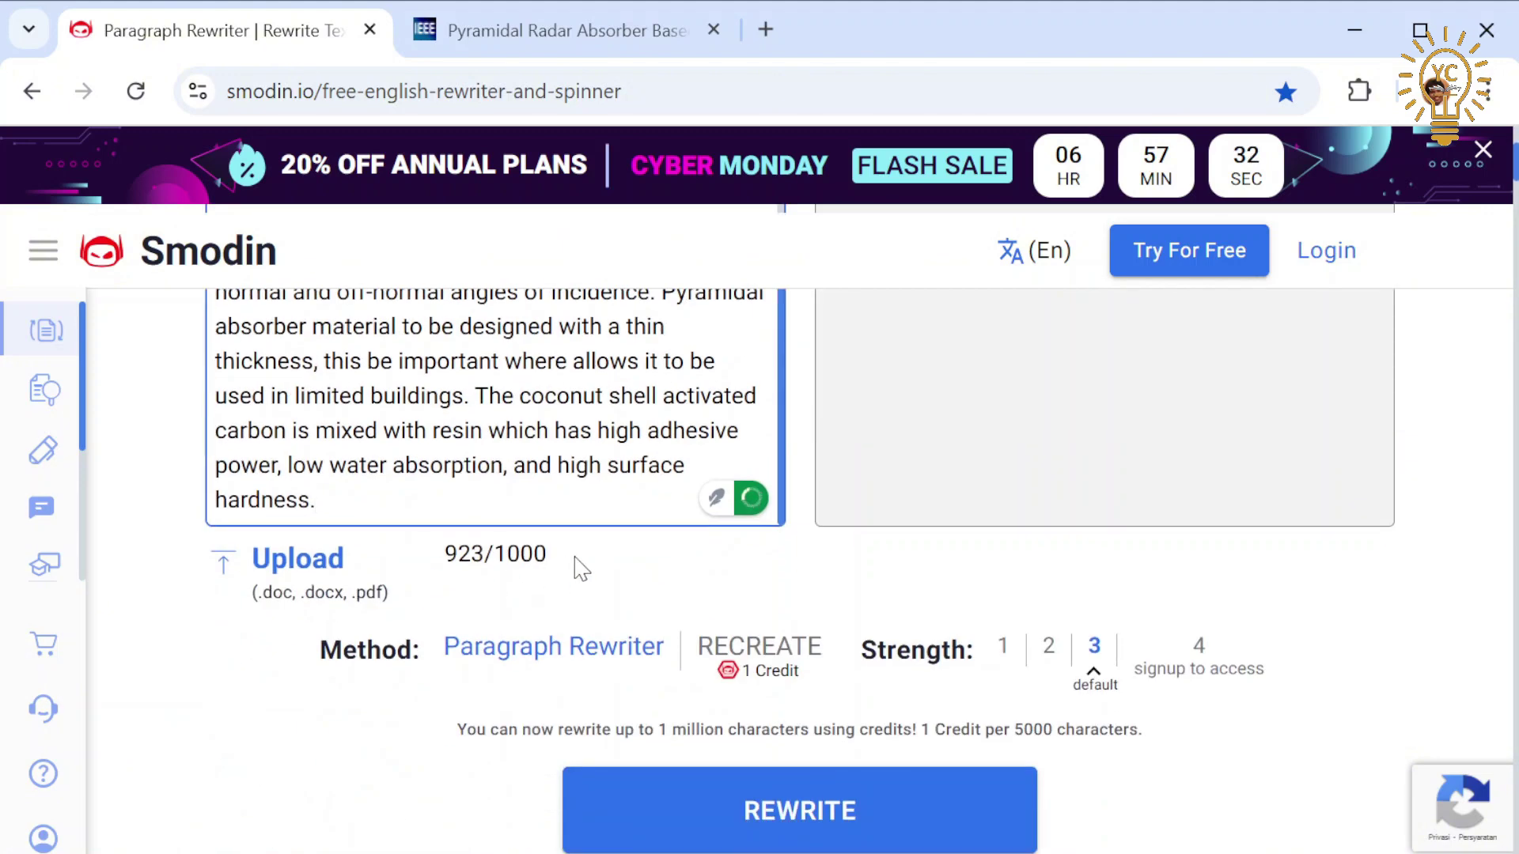
pyautogui.click(739, 821)
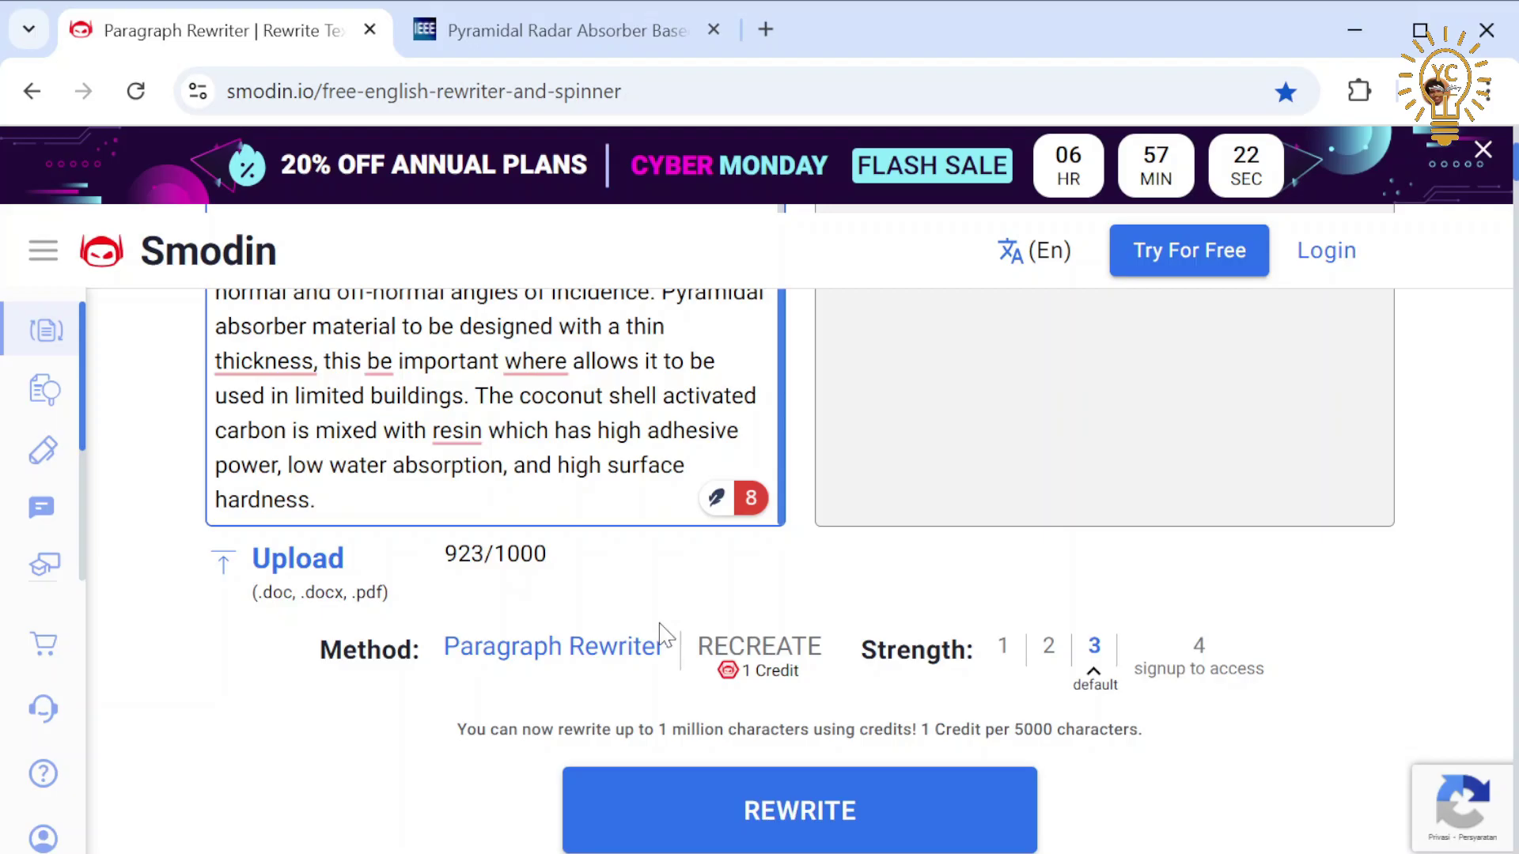
pyautogui.click(809, 831)
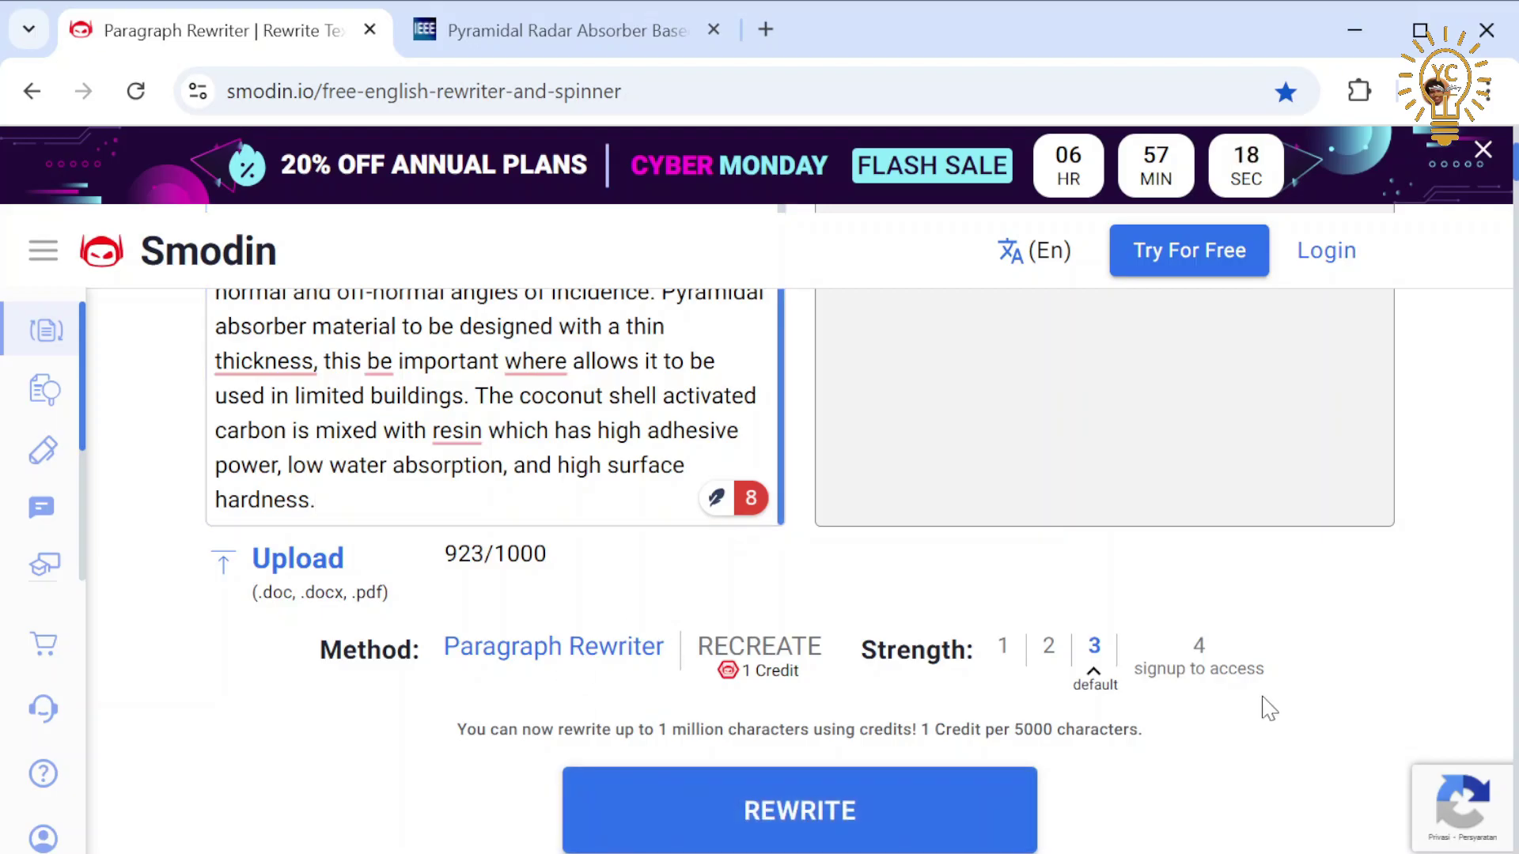
# Step: Compare the rewritten abstract with the original, showing and hiding the marked changes in the output
pyautogui.scroll(4, 1268, 707)
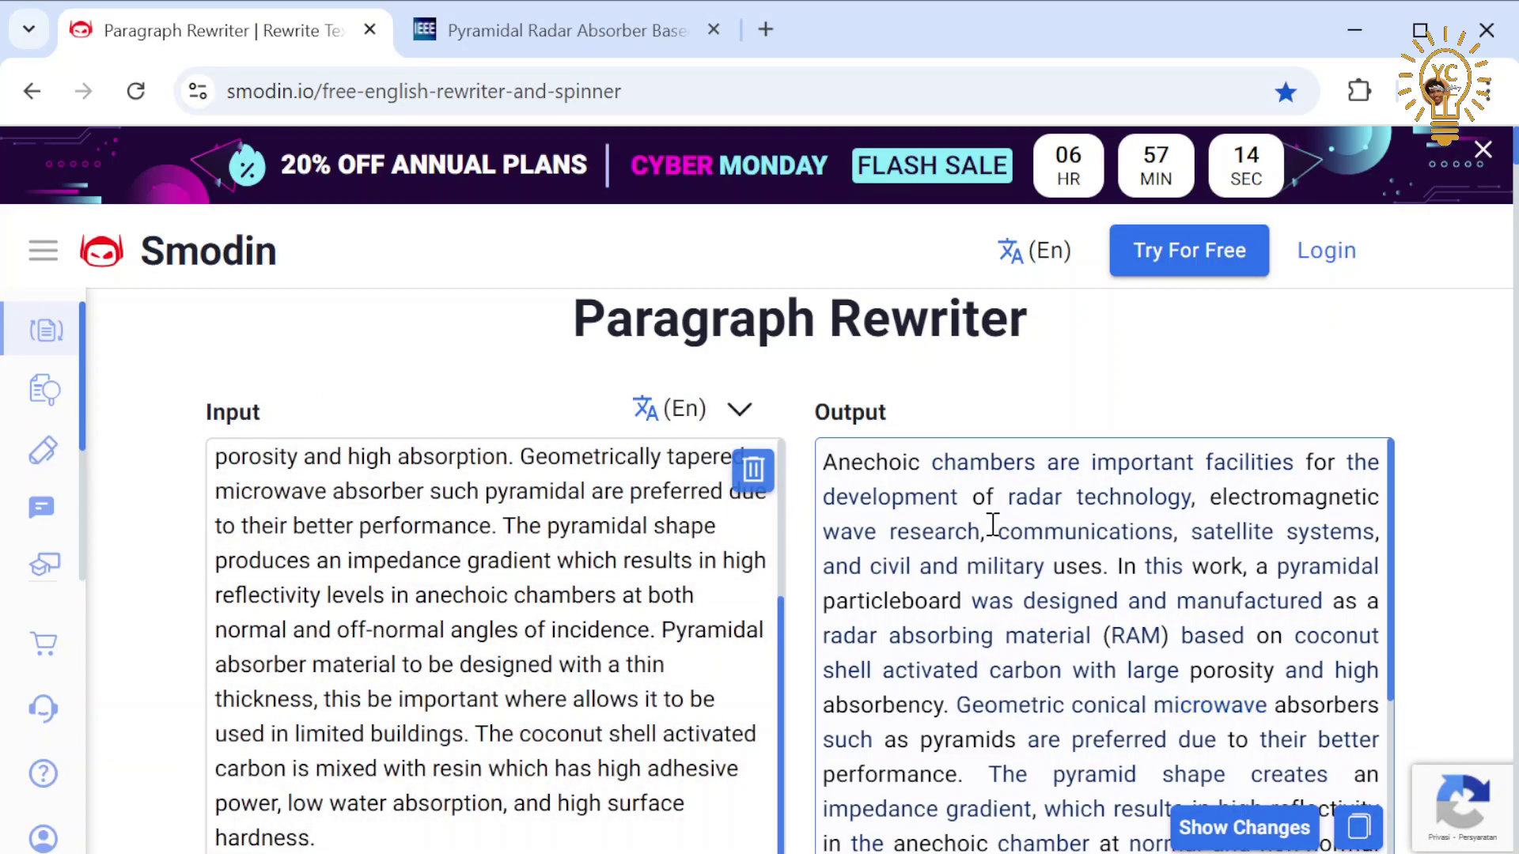
pyautogui.scroll(3, 499, 580)
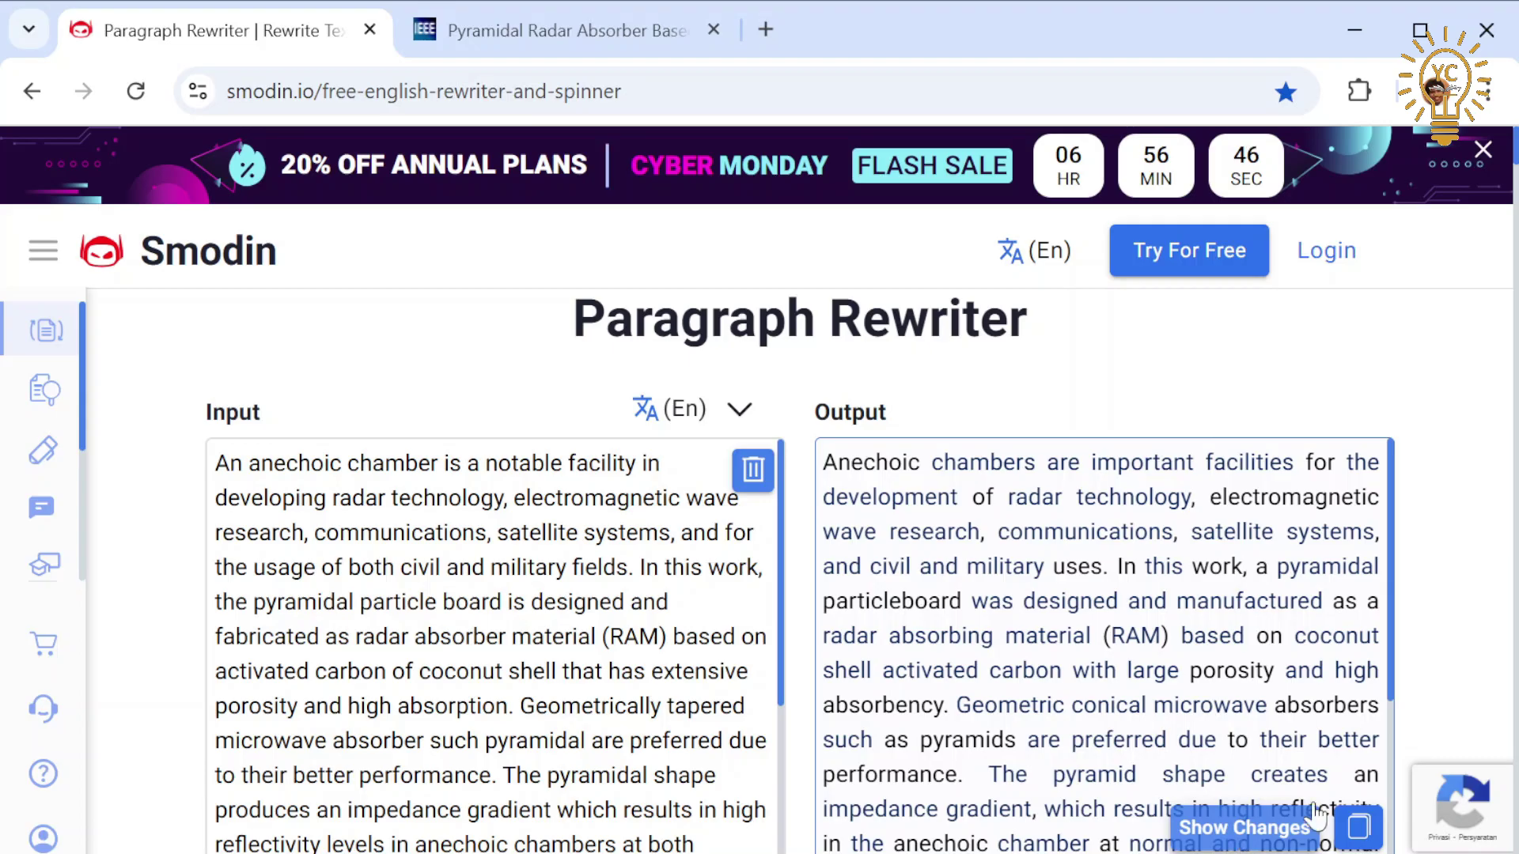
pyautogui.click(1244, 845)
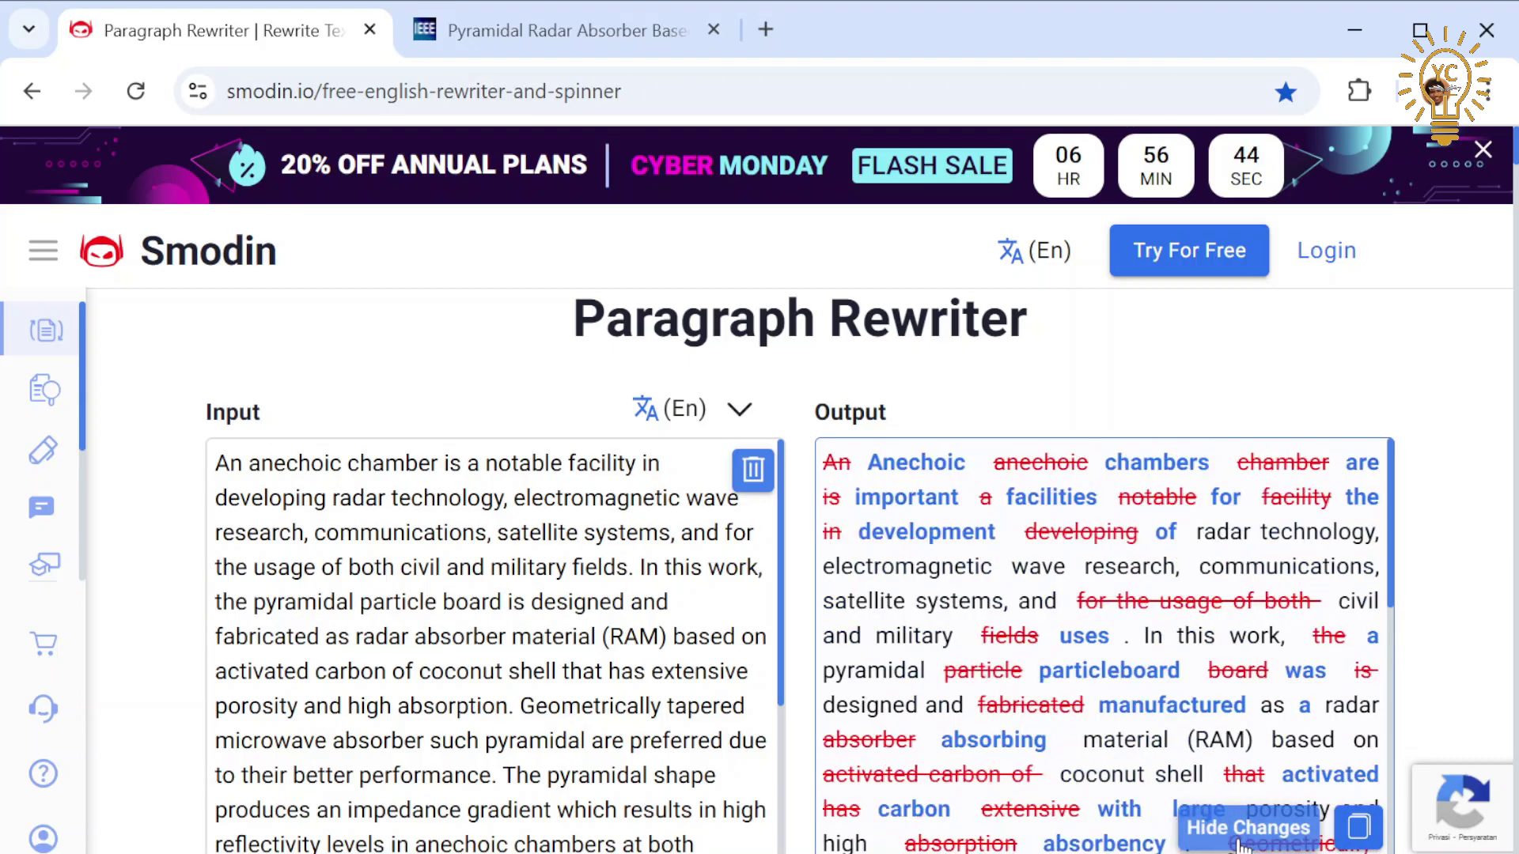
pyautogui.scroll(-1, 1079, 621)
pyautogui.scroll(-6, 1080, 621)
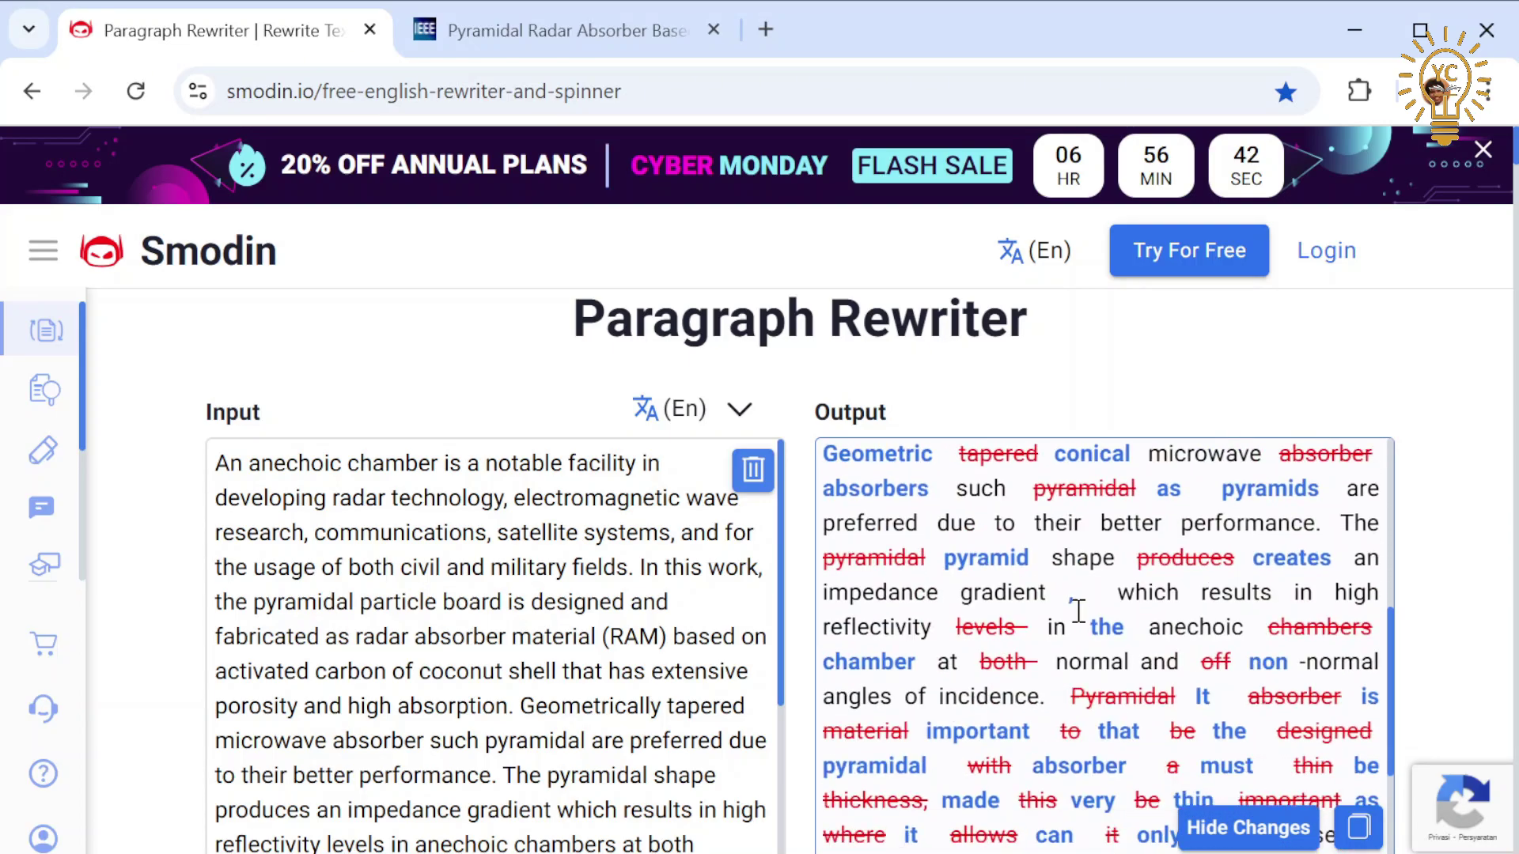
pyautogui.scroll(8, 1079, 613)
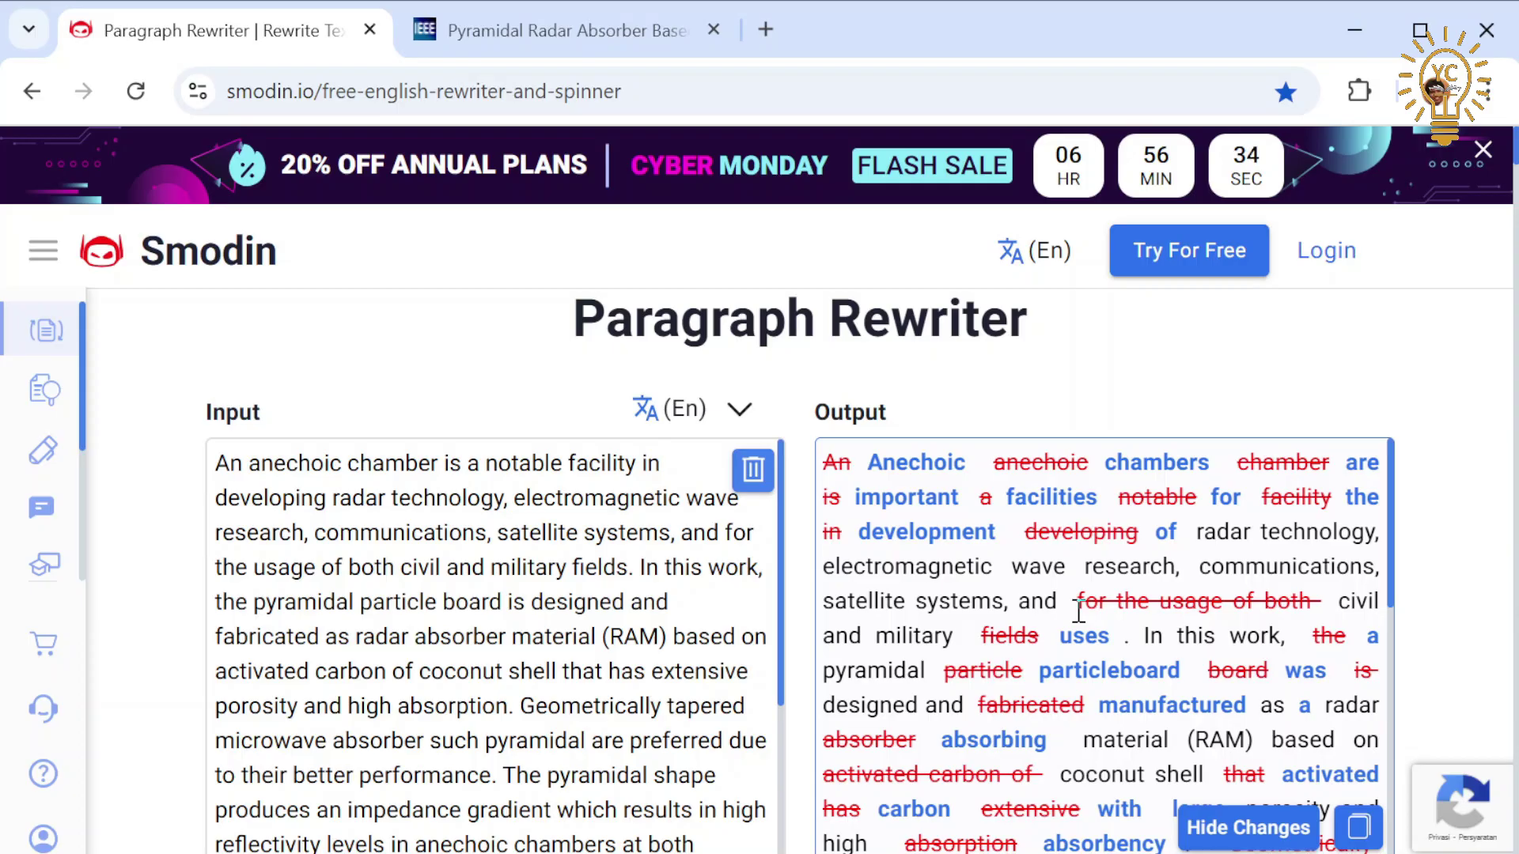
pyautogui.click(1243, 831)
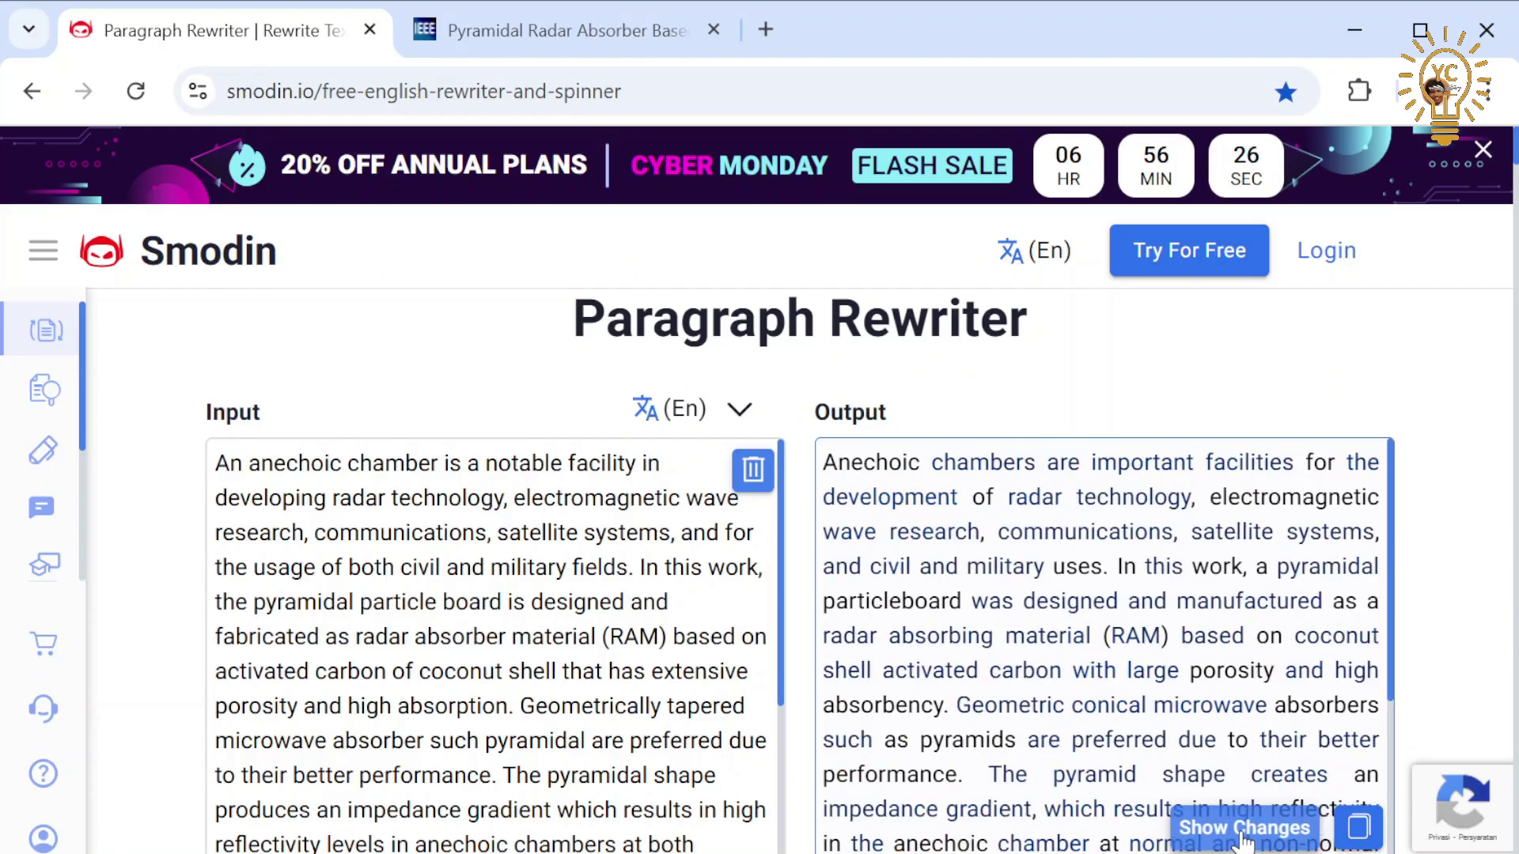
pyautogui.click(1243, 830)
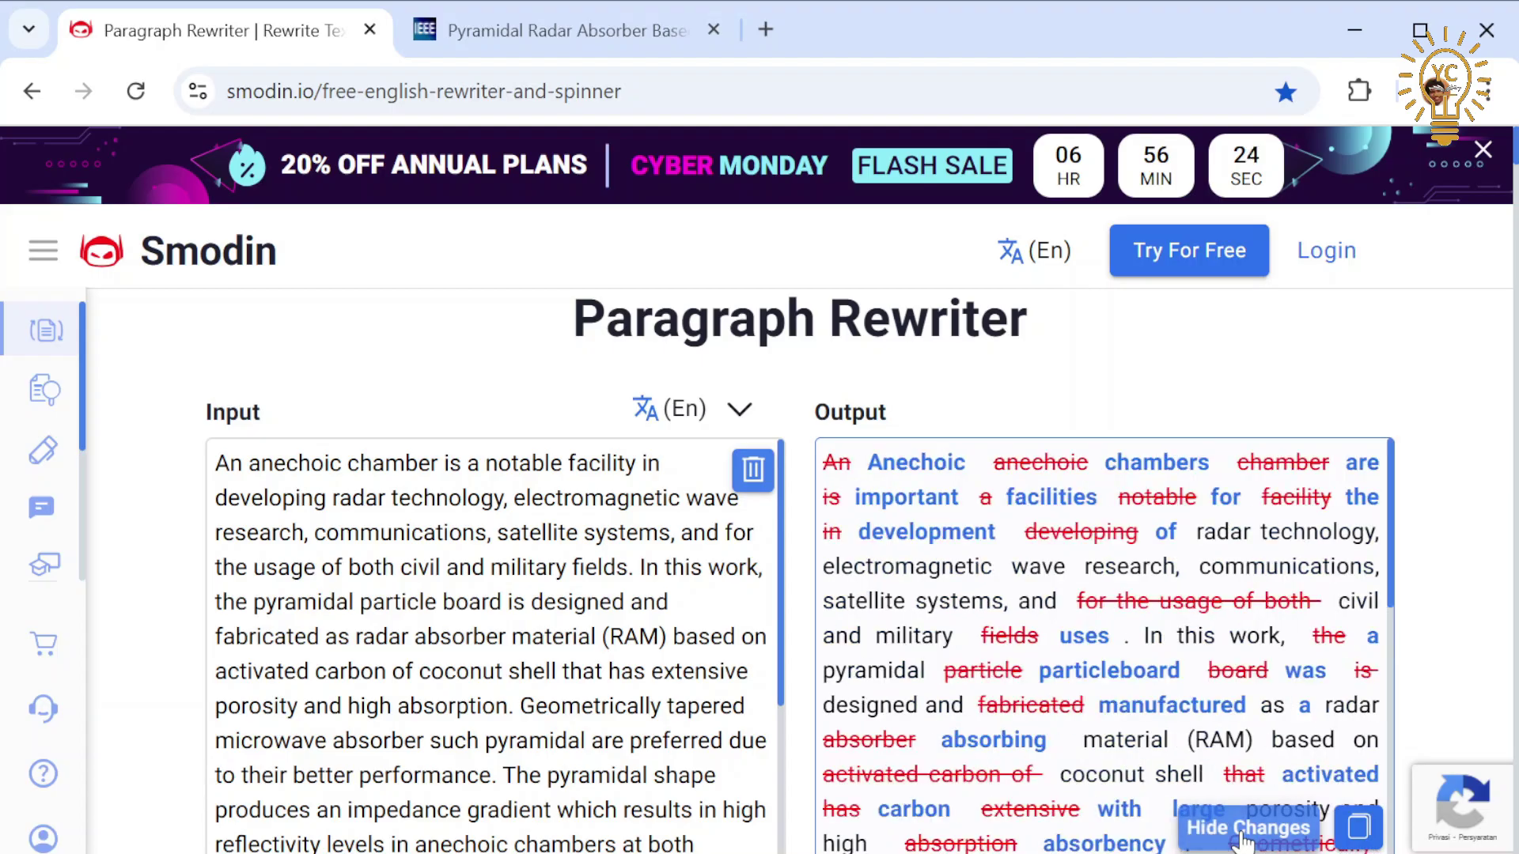
pyautogui.click(1243, 831)
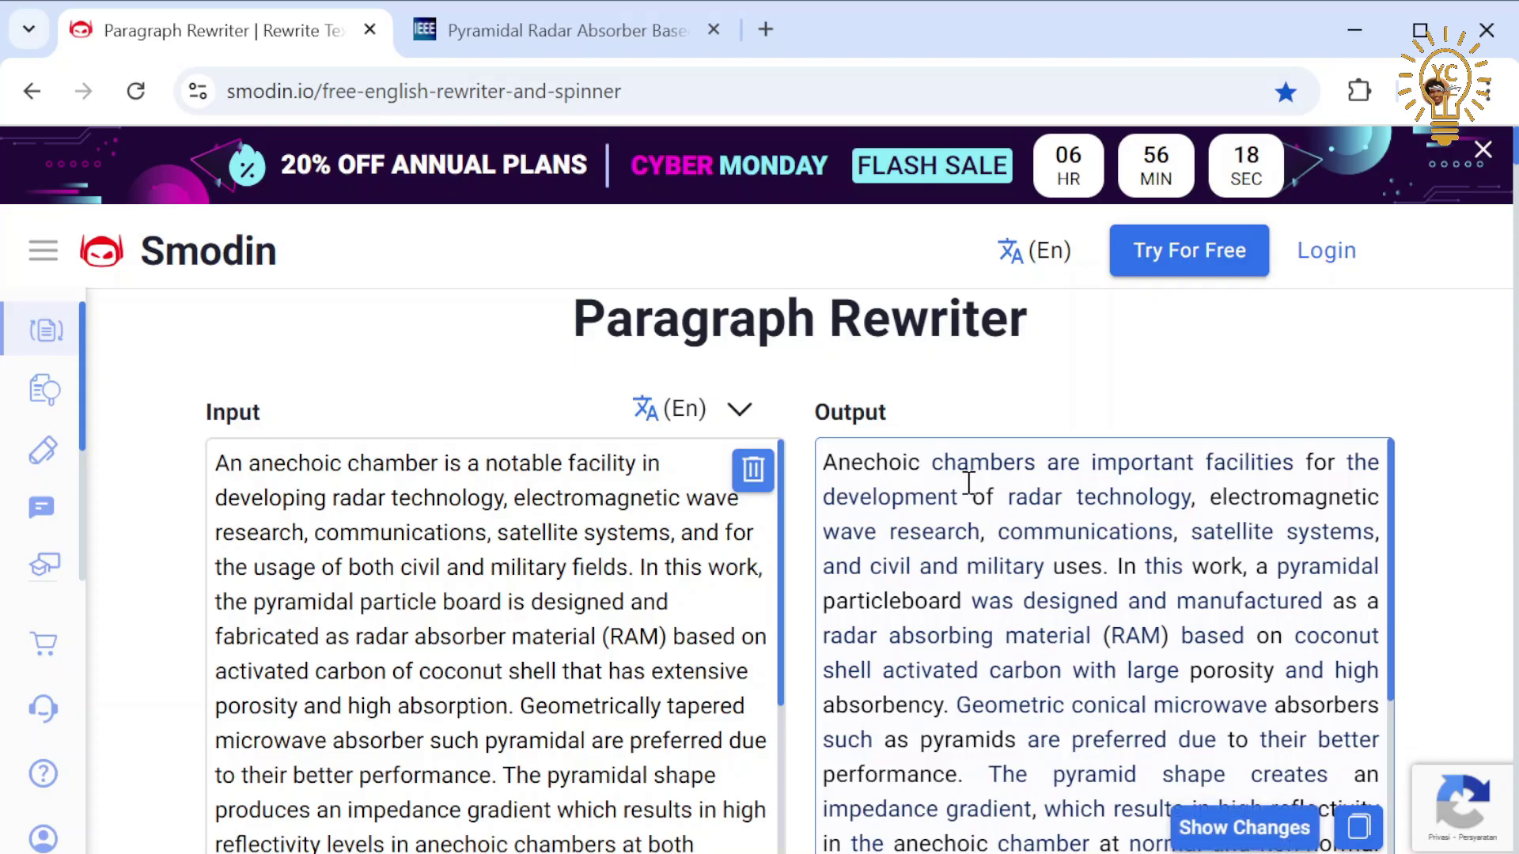
# Step: Read the rewritten abstract through to its last sentence and copy the whole output
pyautogui.scroll(-10, 1171, 487)
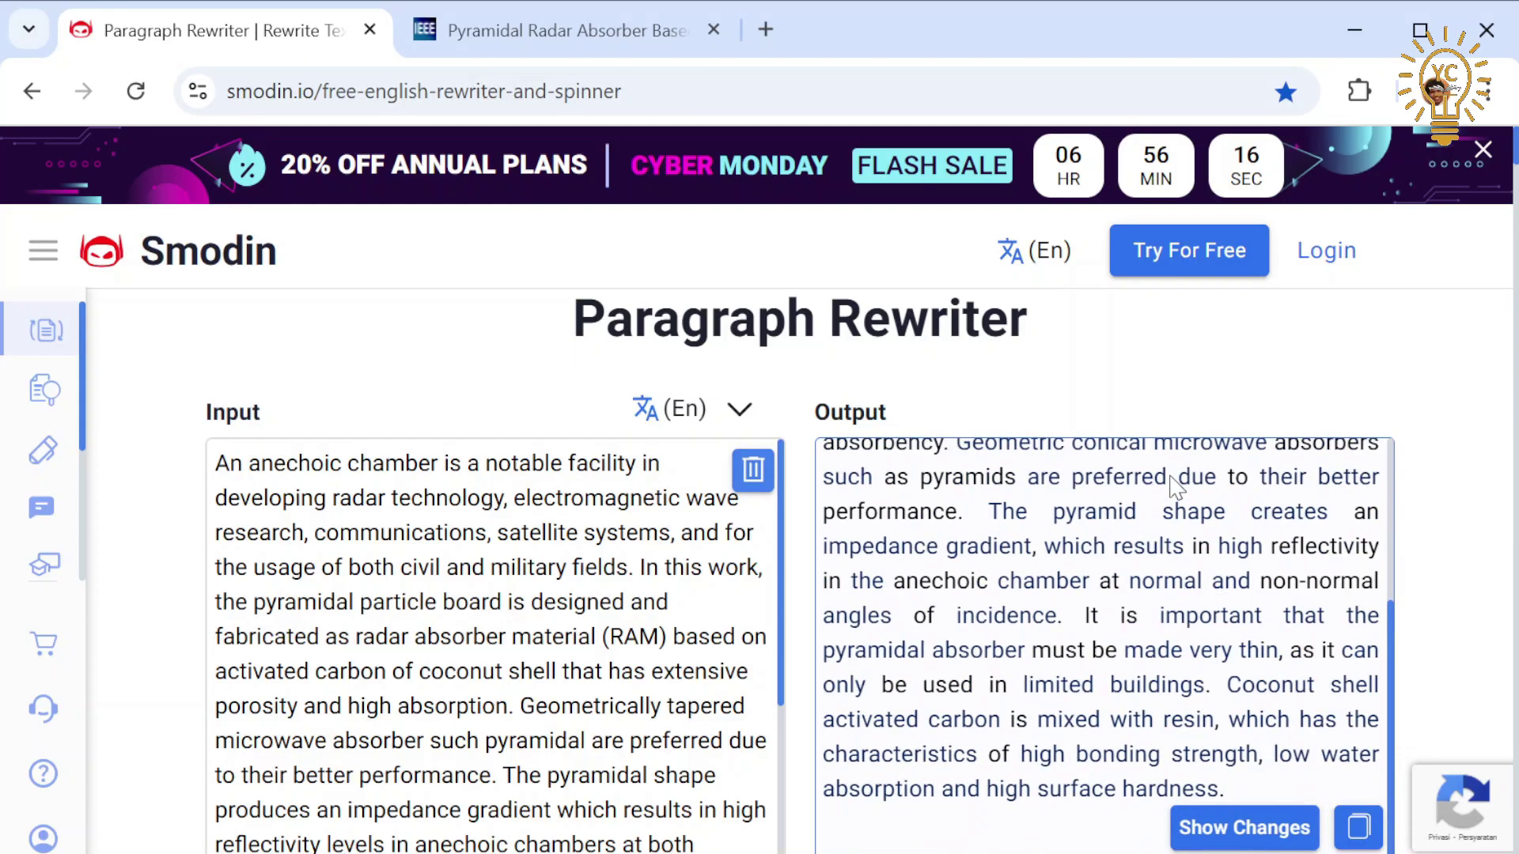
pyautogui.scroll(5, 1412, 533)
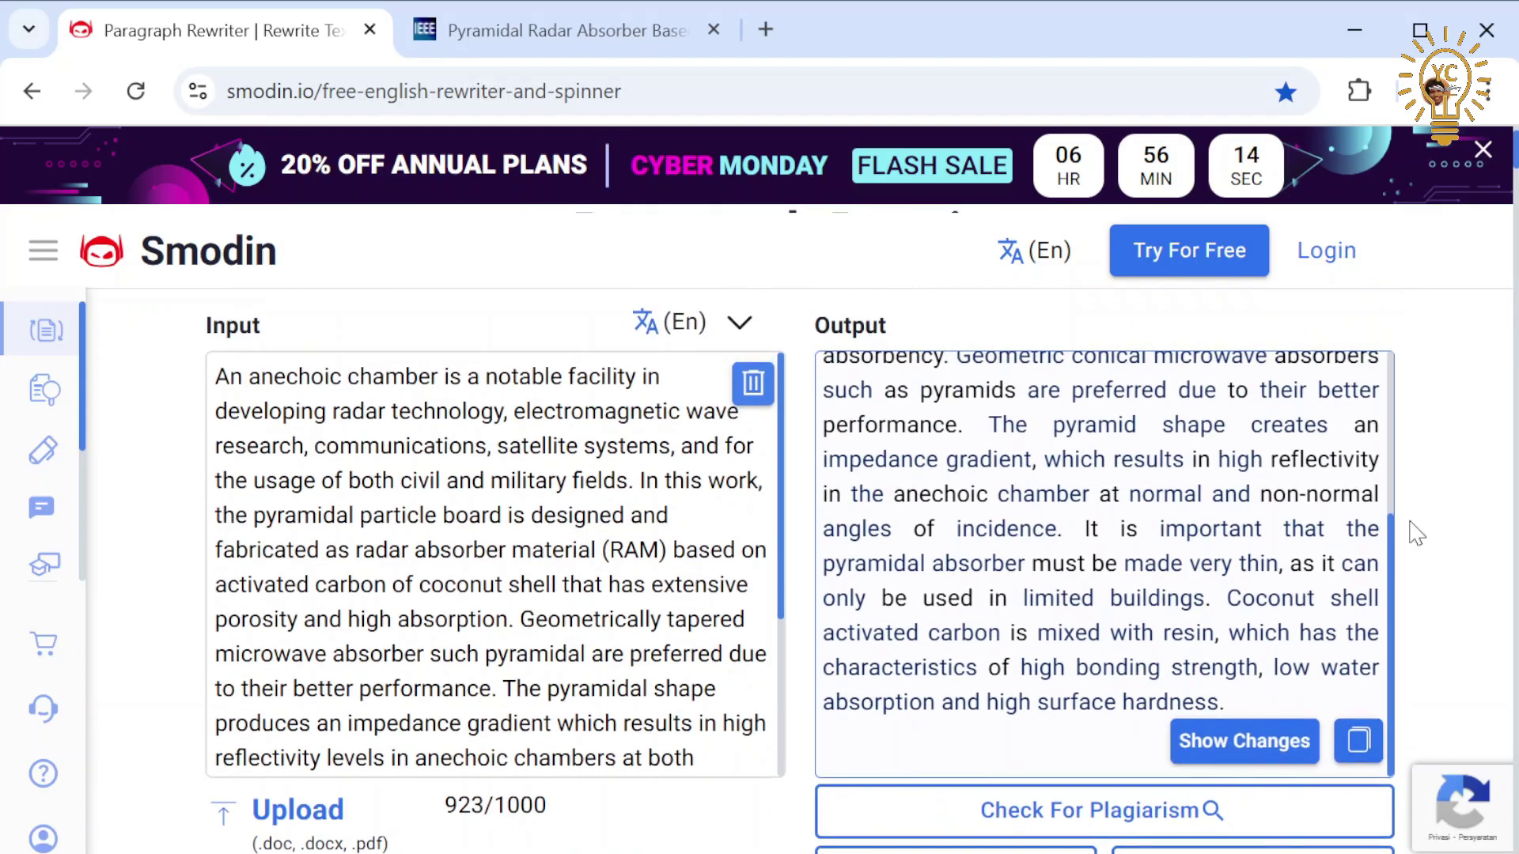
pyautogui.scroll(5, 1090, 554)
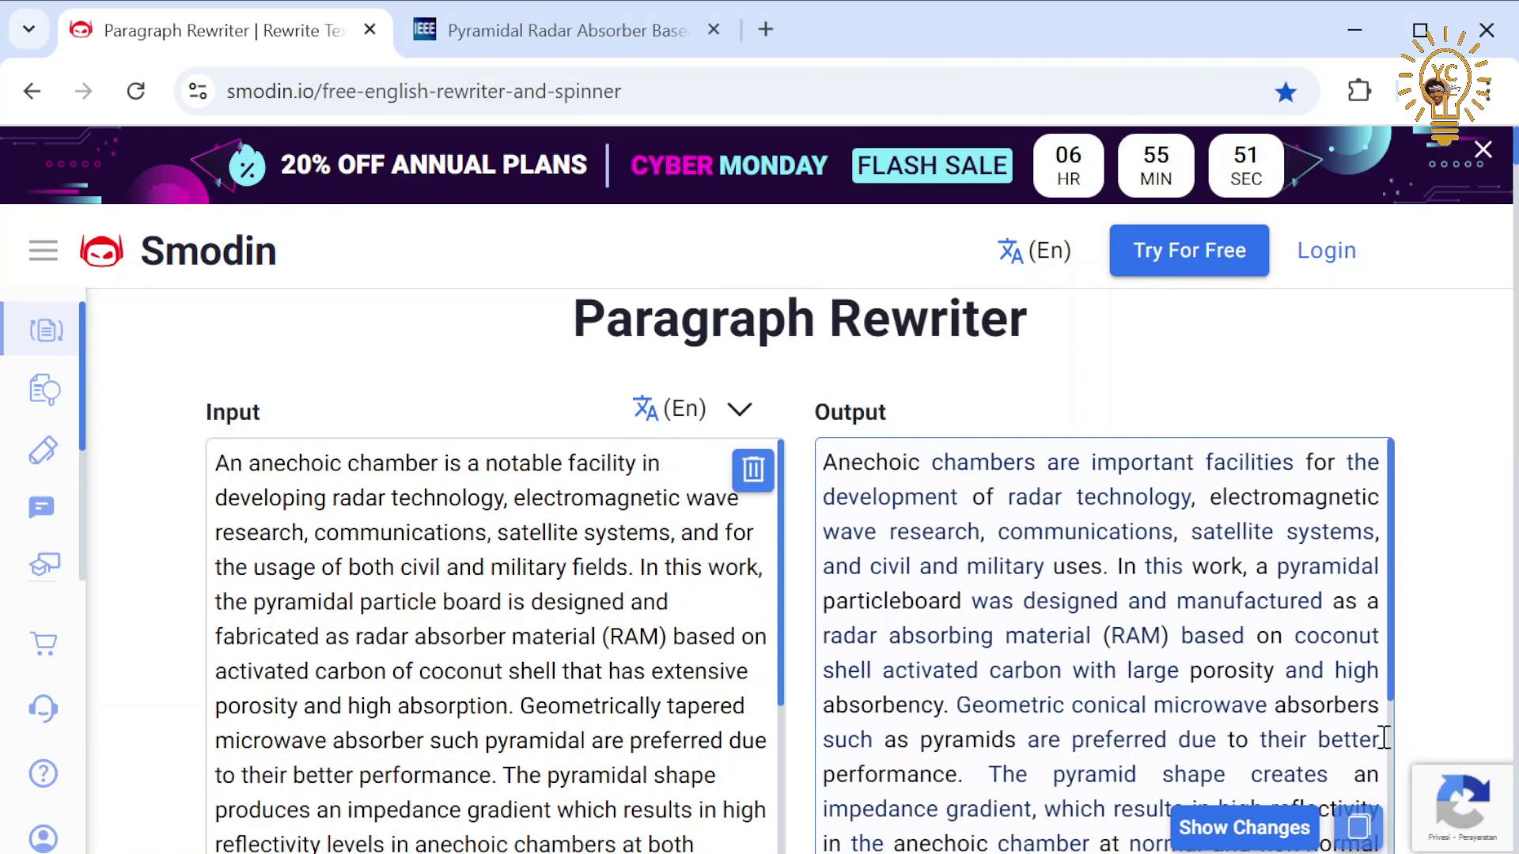
pyautogui.scroll(-2, 1402, 650)
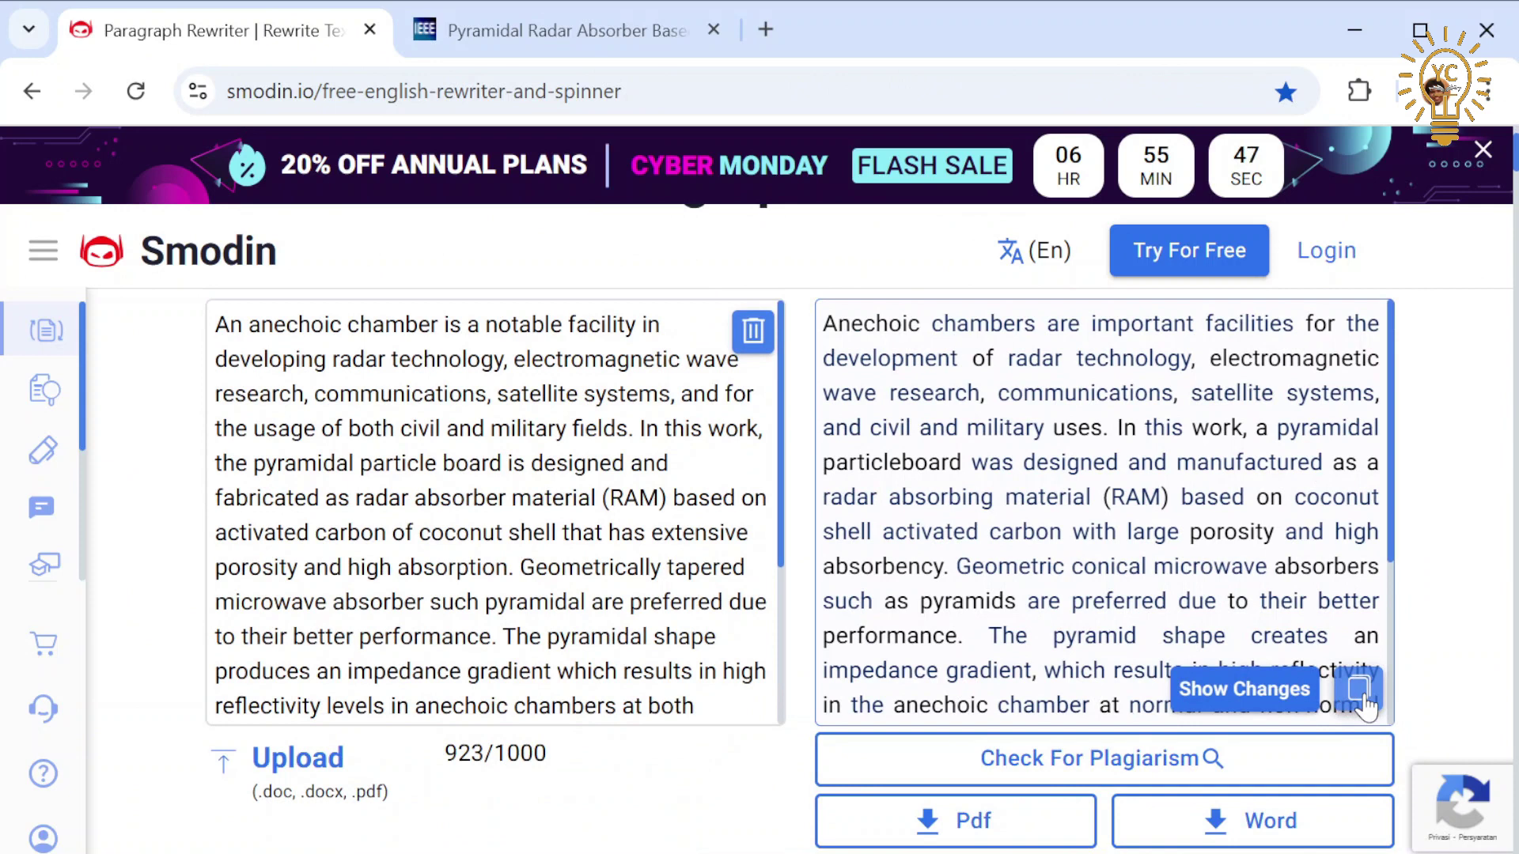
pyautogui.click(1360, 690)
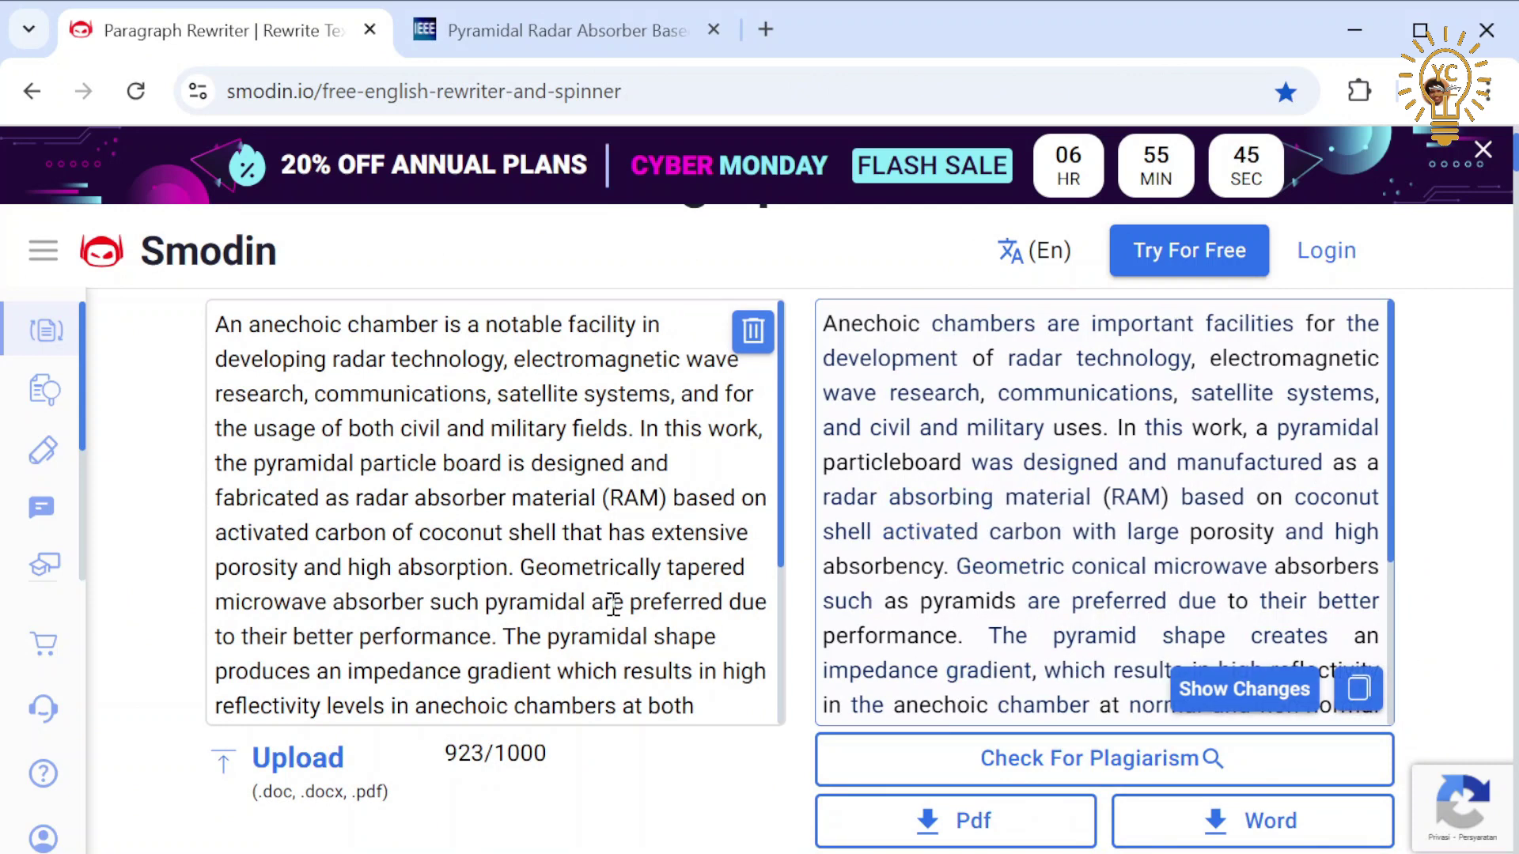
# Step: Send the rewritten abstract to the Plagiarism Checker, review the transferred text and scan it with Web Search
pyautogui.click(1077, 759)
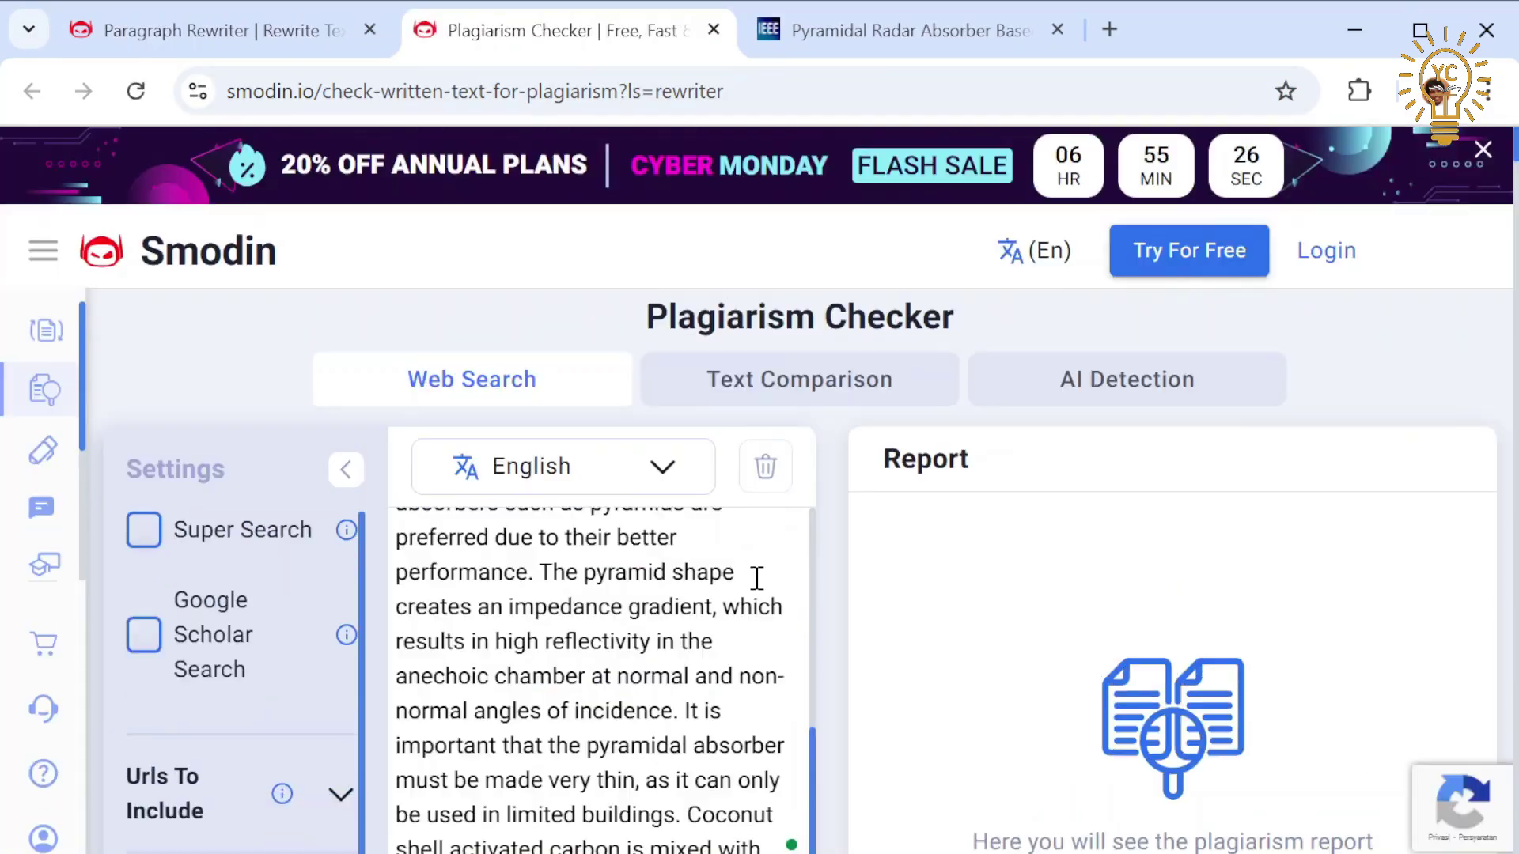
pyautogui.scroll(-5, 753, 577)
pyautogui.scroll(1, 756, 589)
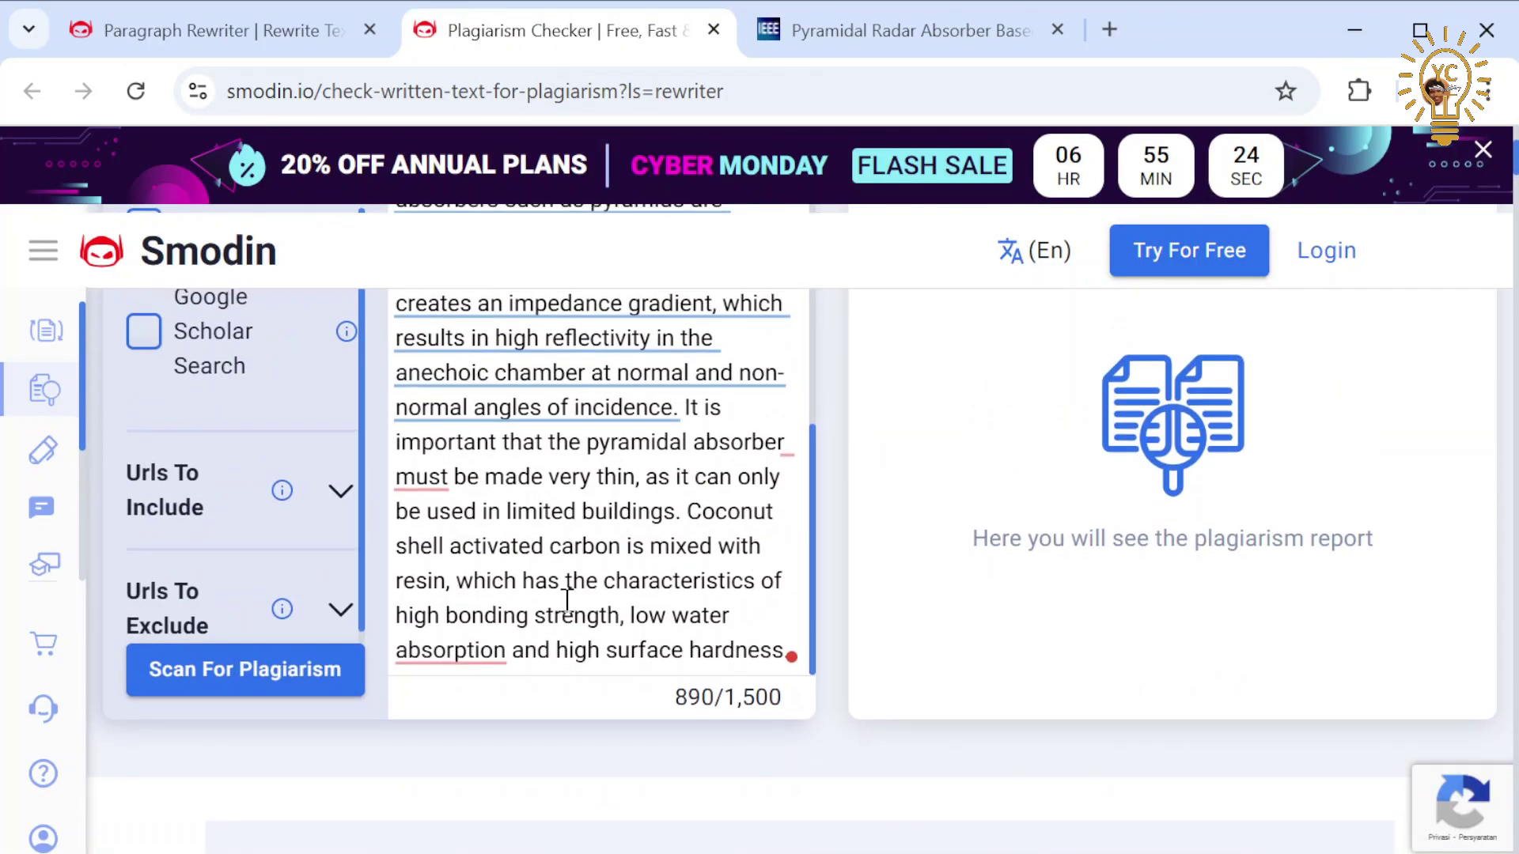
pyautogui.scroll(5, 393, 607)
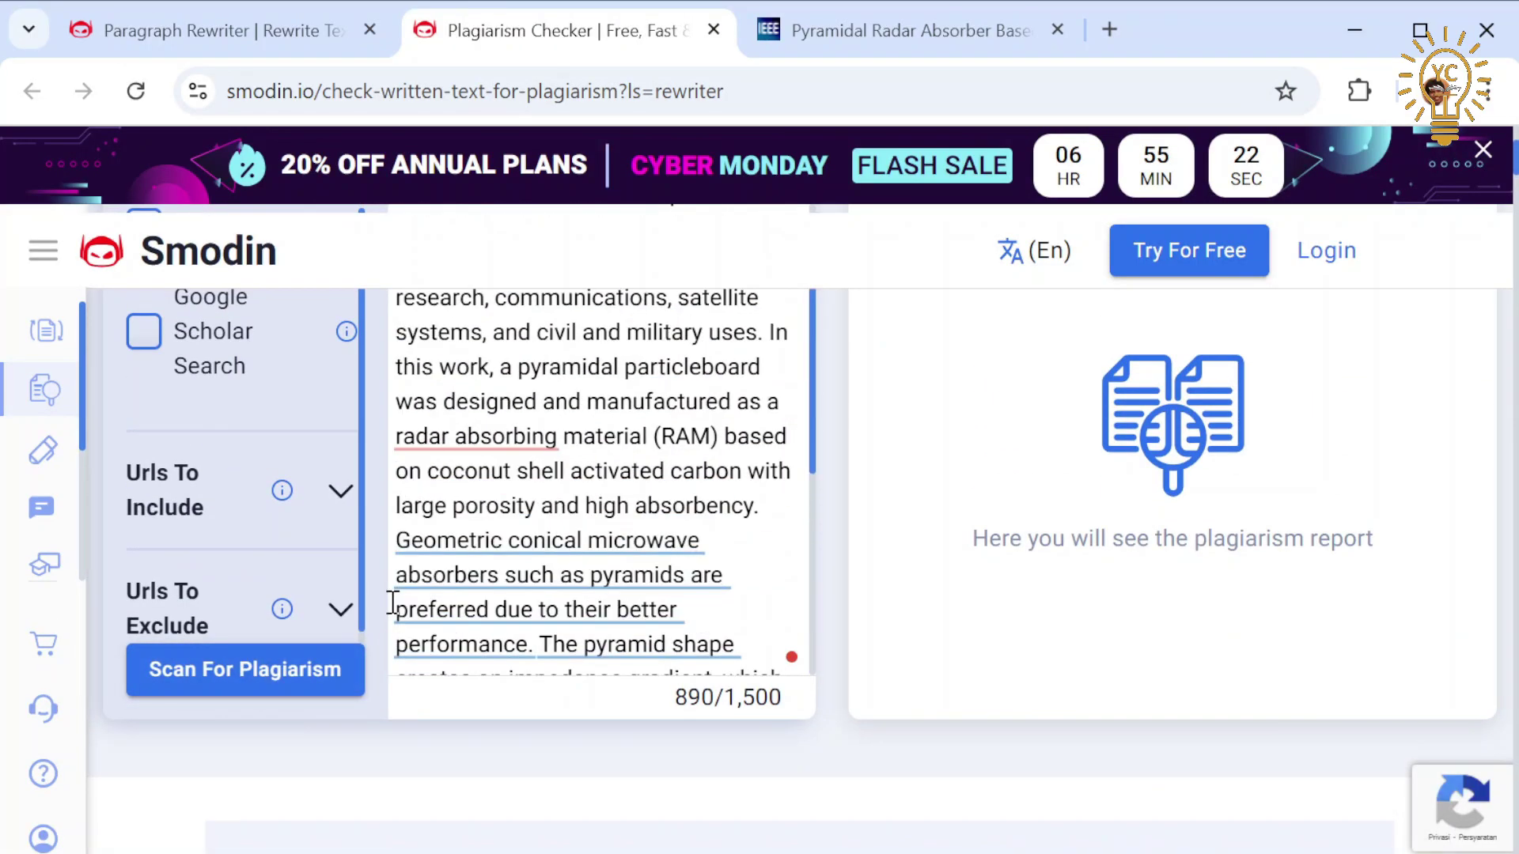
pyautogui.click(292, 680)
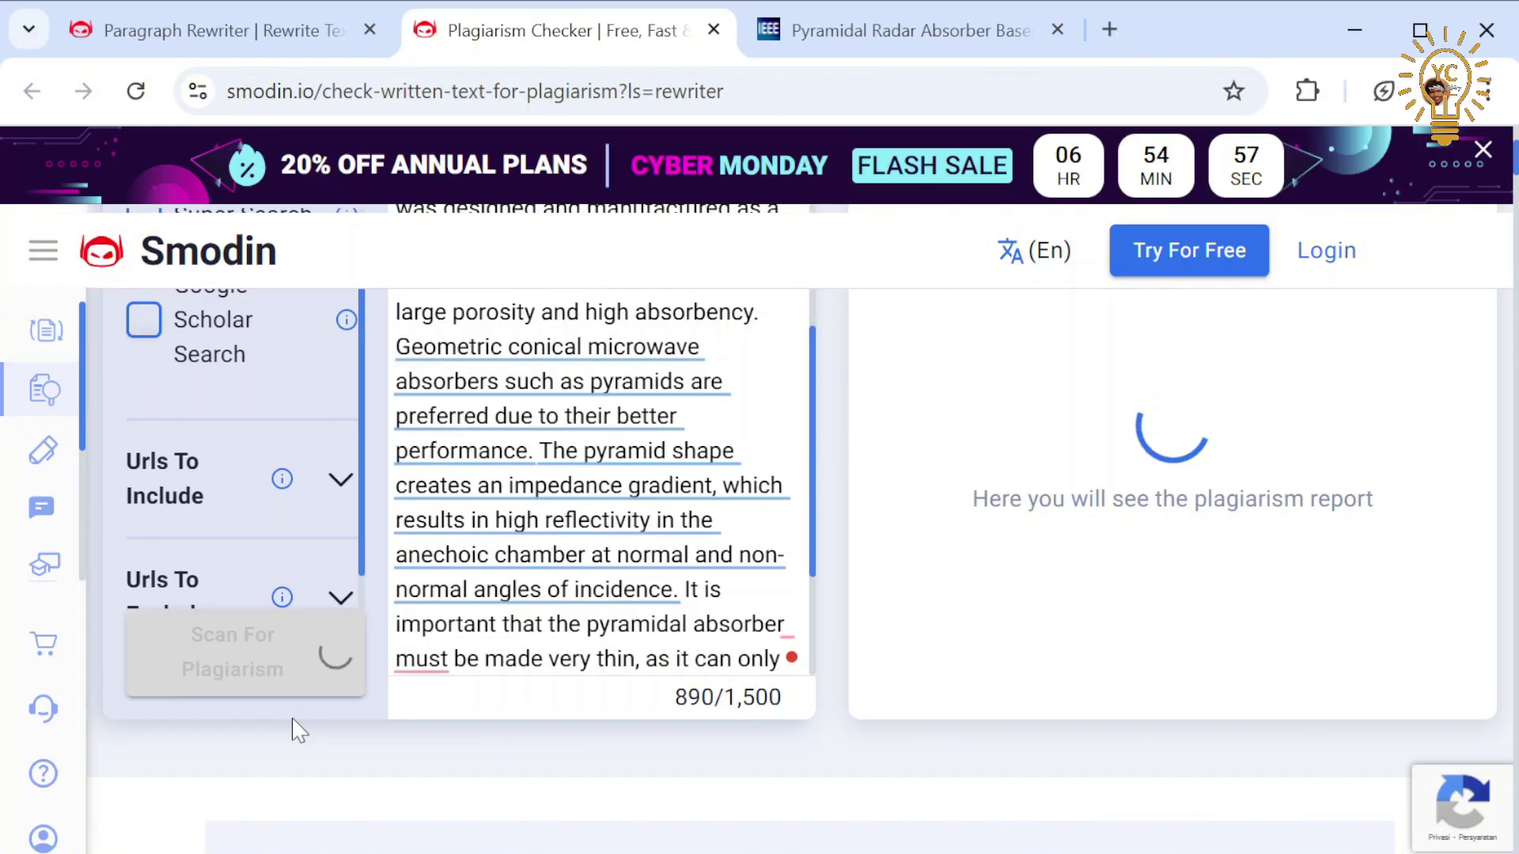
# Step: Examine the plagiarism report's web search score and source count alongside the beginning of the scanned text
pyautogui.scroll(4, 1100, 605)
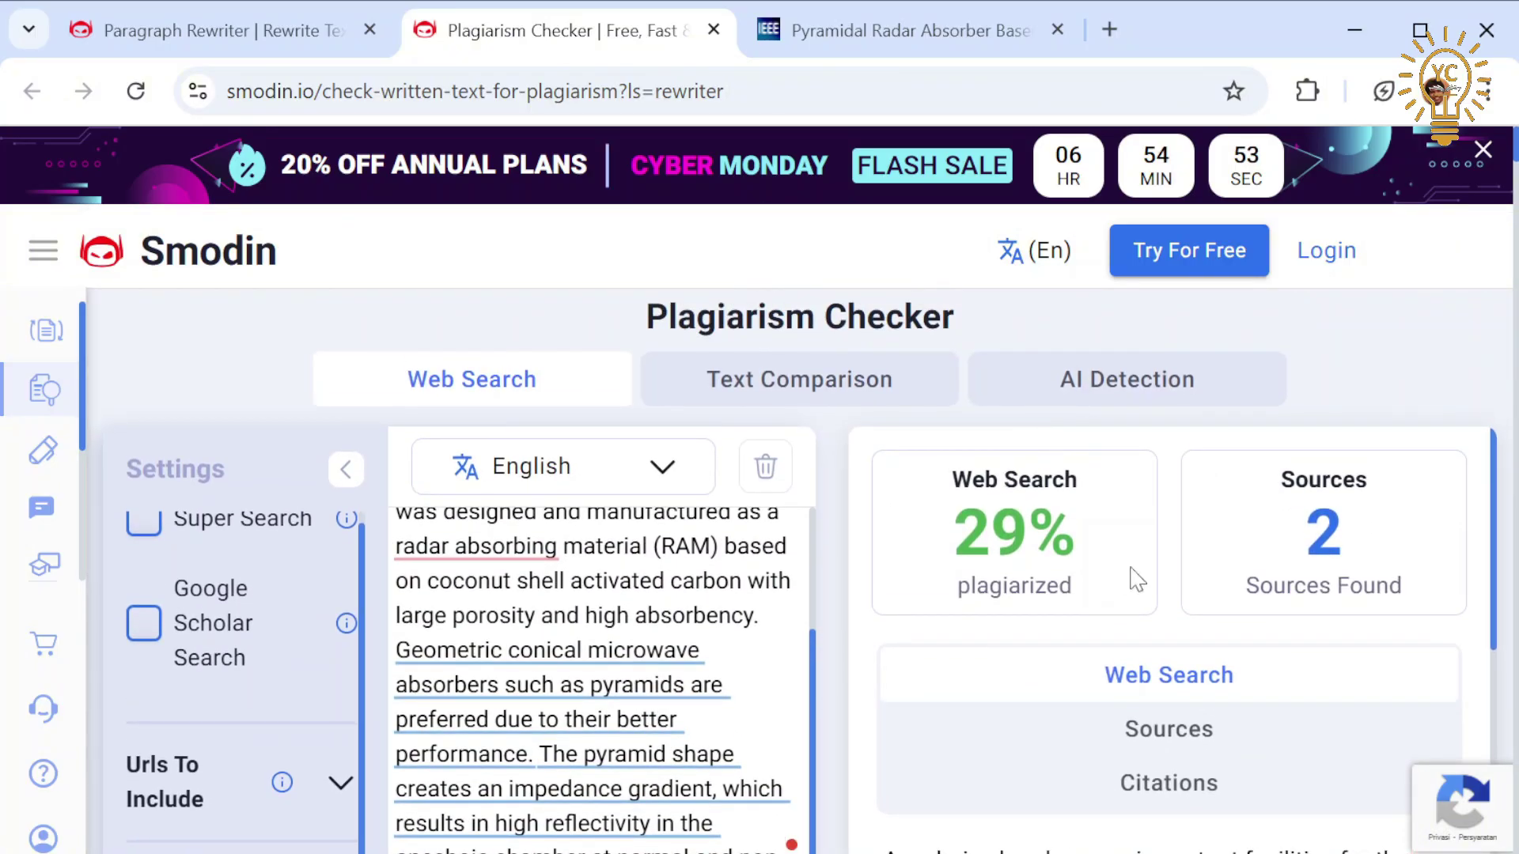
pyautogui.scroll(2, 614, 633)
pyautogui.scroll(1, 614, 633)
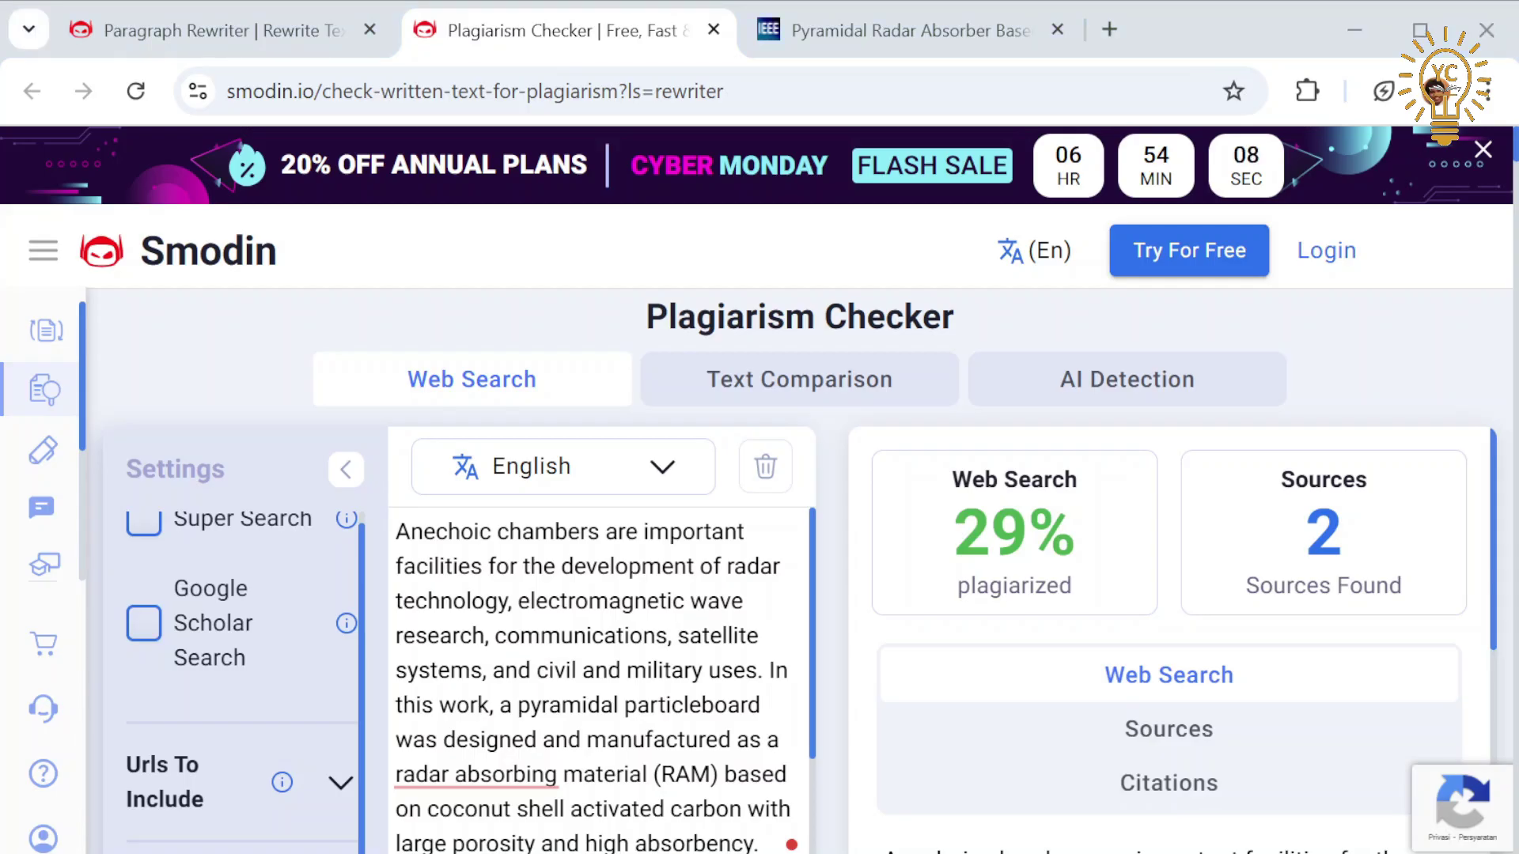
pyautogui.click(632, 237)
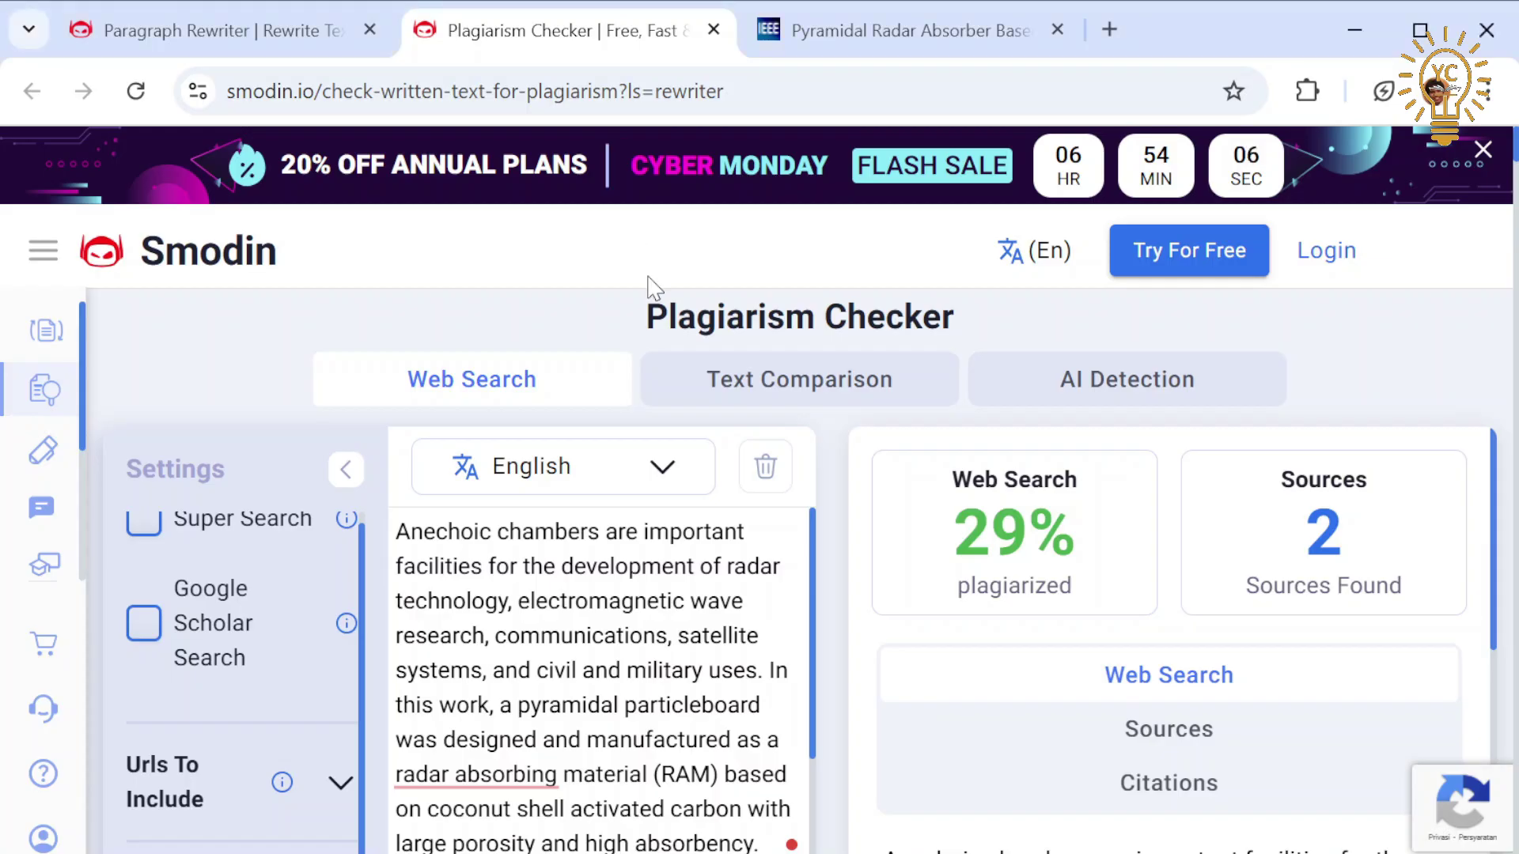